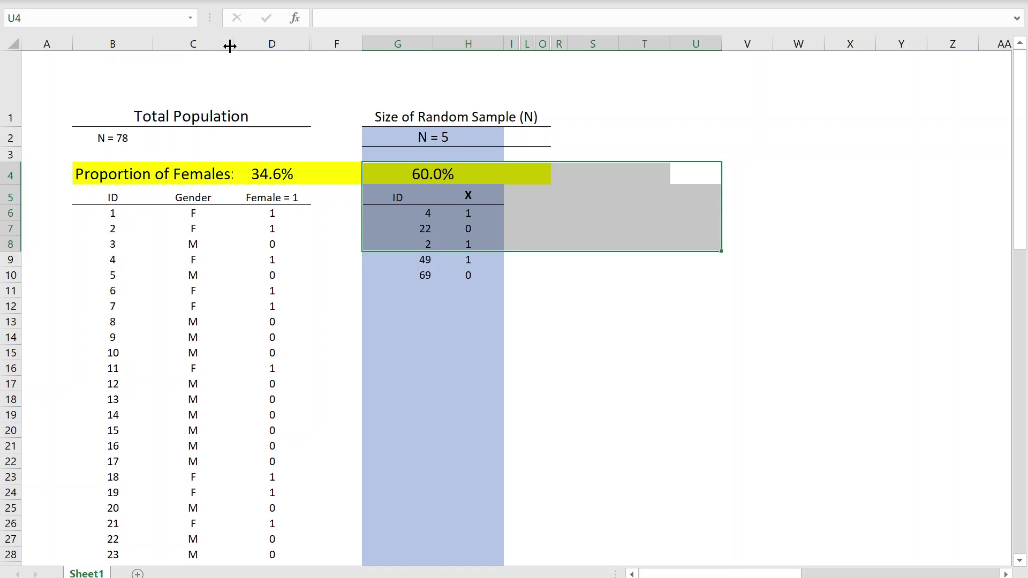
Step: Widen the Gender column so the Proportion of Females label fits fully beside the population percentage
{"action": "left_click_drag", "start_coordinate": [233, 43], "coordinate": [250, 42]}
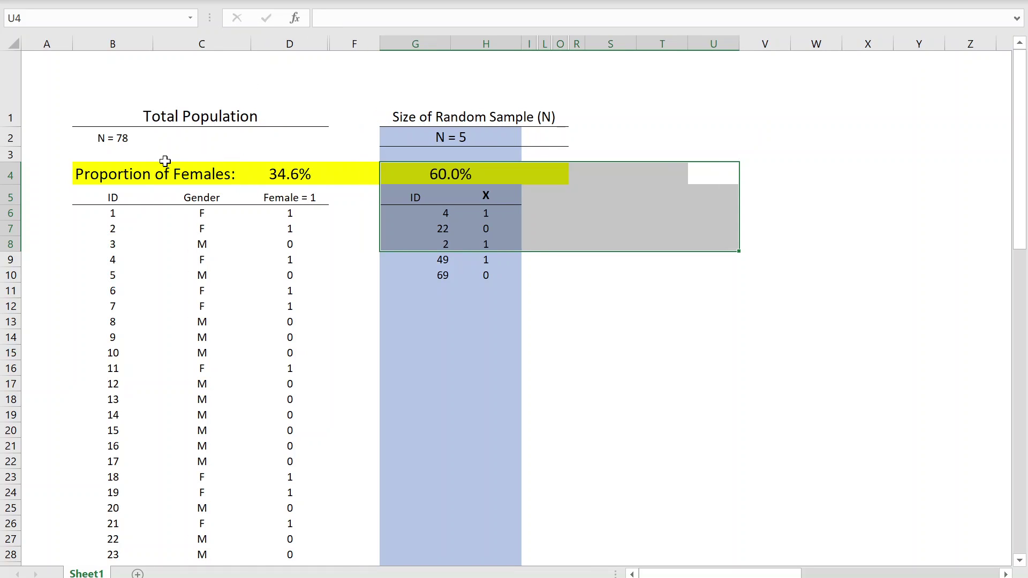
Step: Examine the Total Population table: its size, the proportion of females, the Gender column and the Female = 1 coding
{"action": "left_click", "coordinate": [121, 140], "text": "shift"}
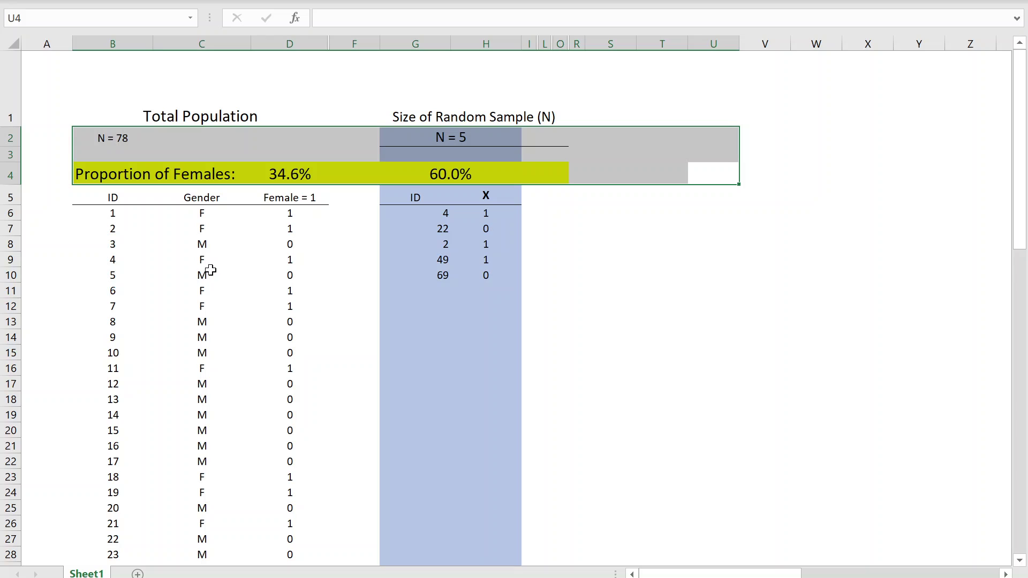
{"action": "left_click", "coordinate": [209, 271], "text": "shift"}
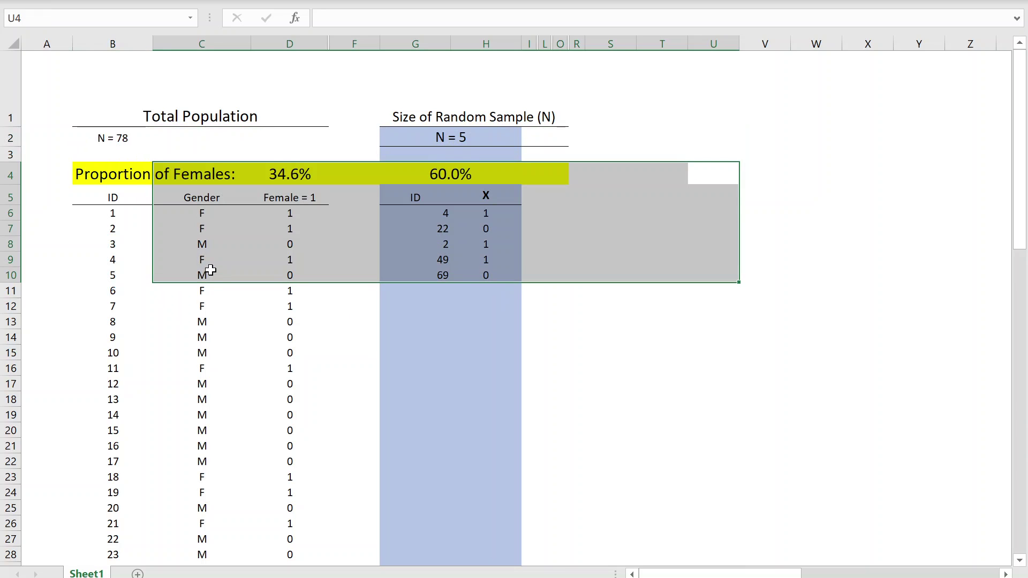
{"action": "left_click", "coordinate": [95, 184], "text": "shift"}
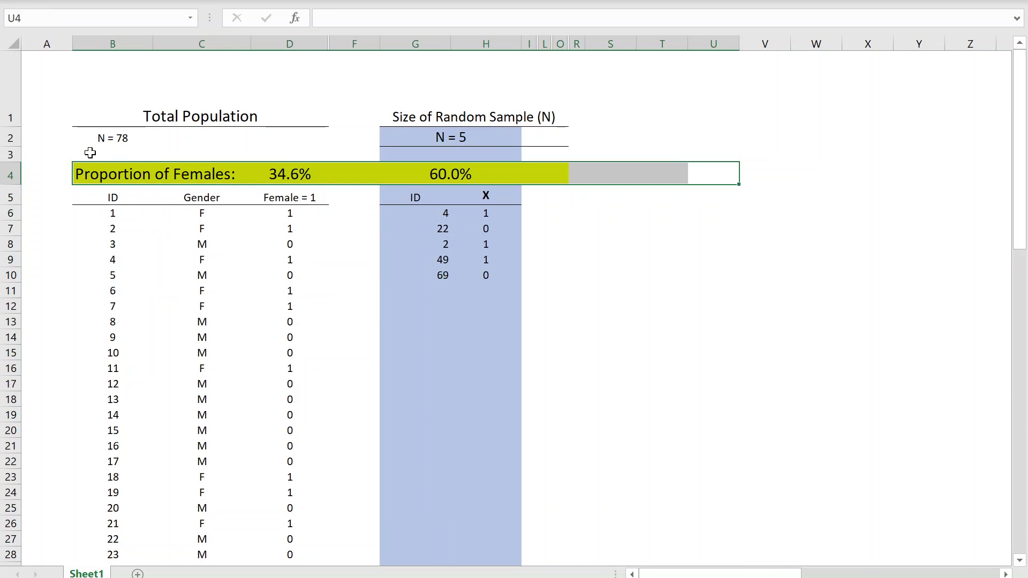
{"action": "left_click", "coordinate": [103, 135], "text": "shift"}
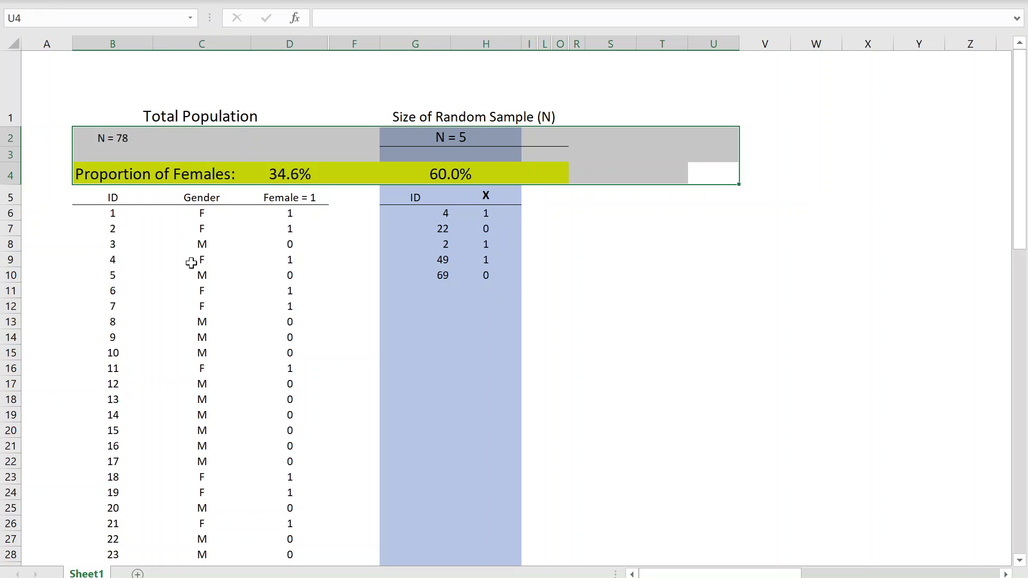
{"action": "left_click", "coordinate": [193, 290], "text": "shift"}
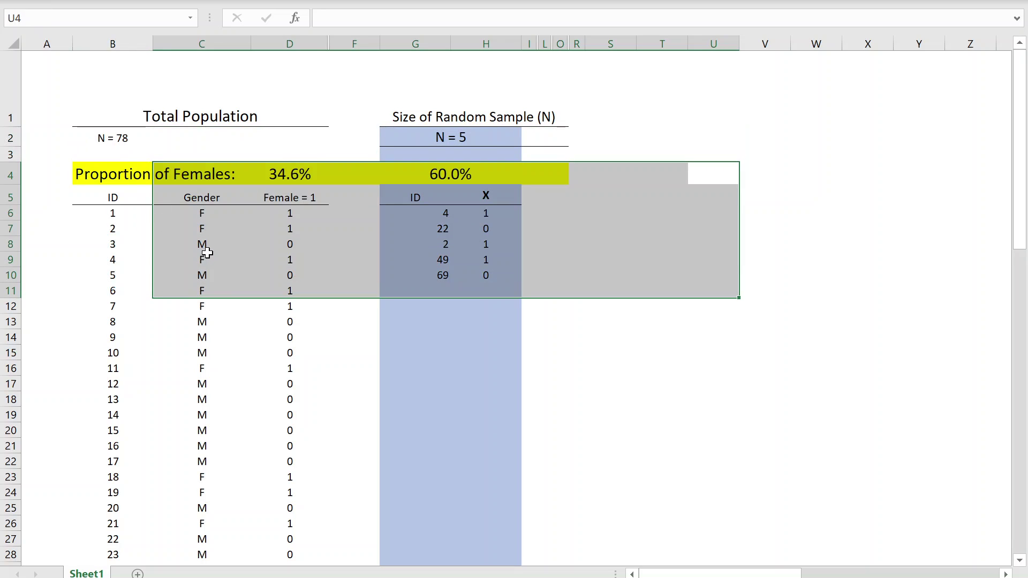
{"action": "left_click", "coordinate": [215, 339]}
{"action": "left_click", "coordinate": [109, 140]}
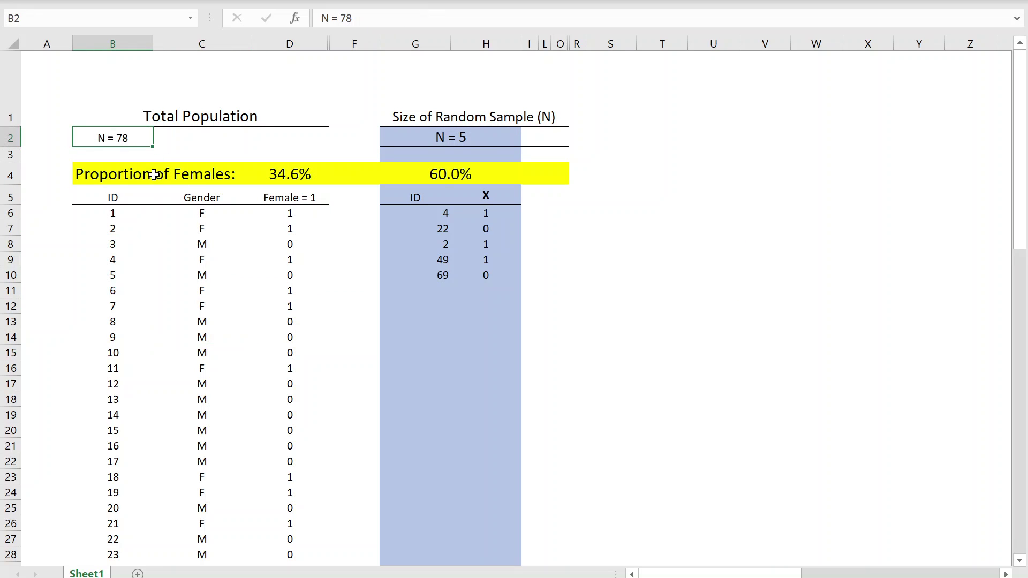
{"action": "left_click_drag", "start_coordinate": [201, 198], "coordinate": [202, 401]}
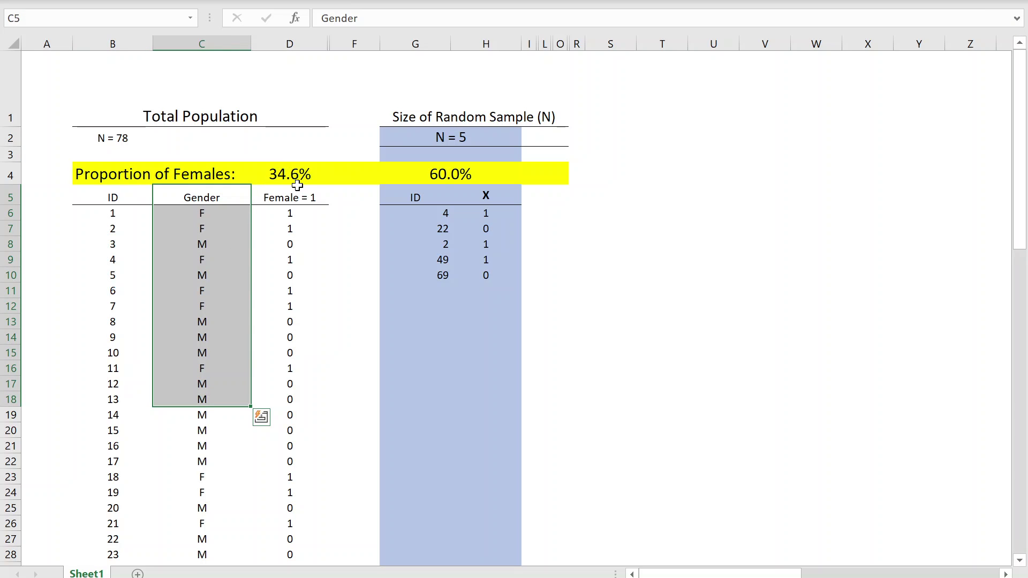
{"action": "left_click_drag", "start_coordinate": [284, 215], "coordinate": [290, 230]}
{"action": "left_click", "coordinate": [295, 250]}
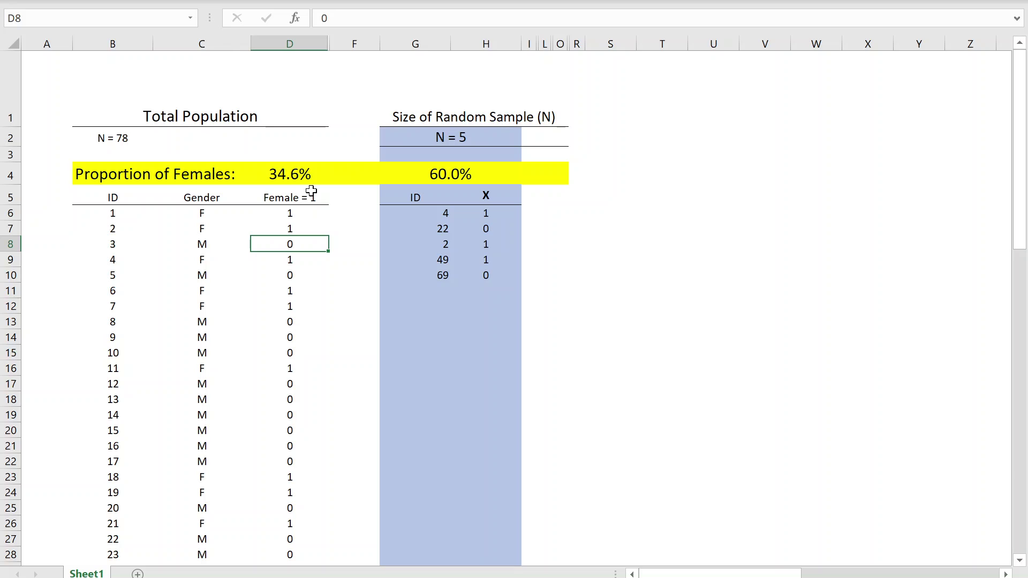
Step: Inspect the formulas behind the N = 5 sample's IDs, its X values and its proportion of females
{"action": "left_click", "coordinate": [430, 213]}
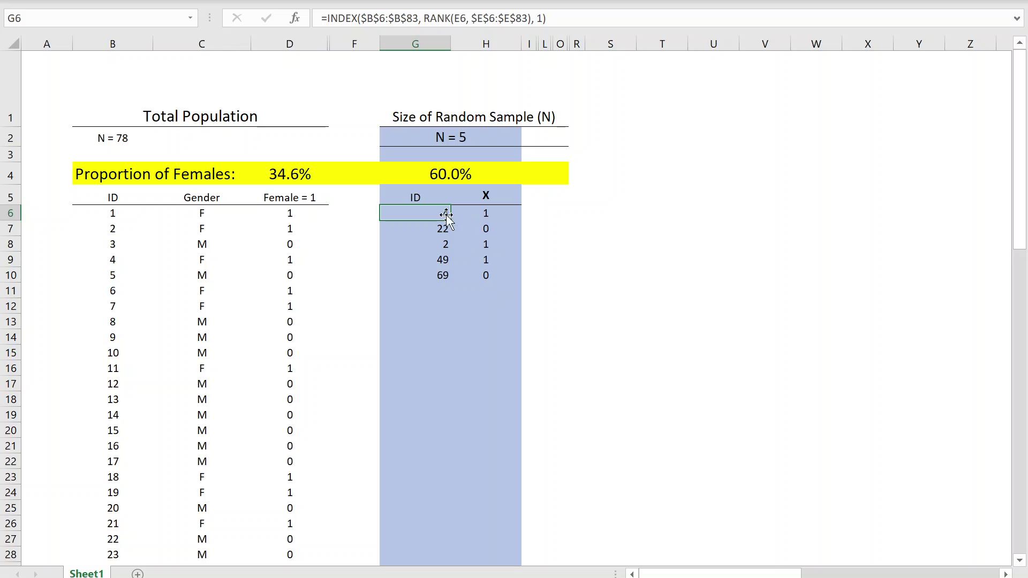
{"action": "left_click", "coordinate": [421, 228]}
{"action": "left_click", "coordinate": [483, 214]}
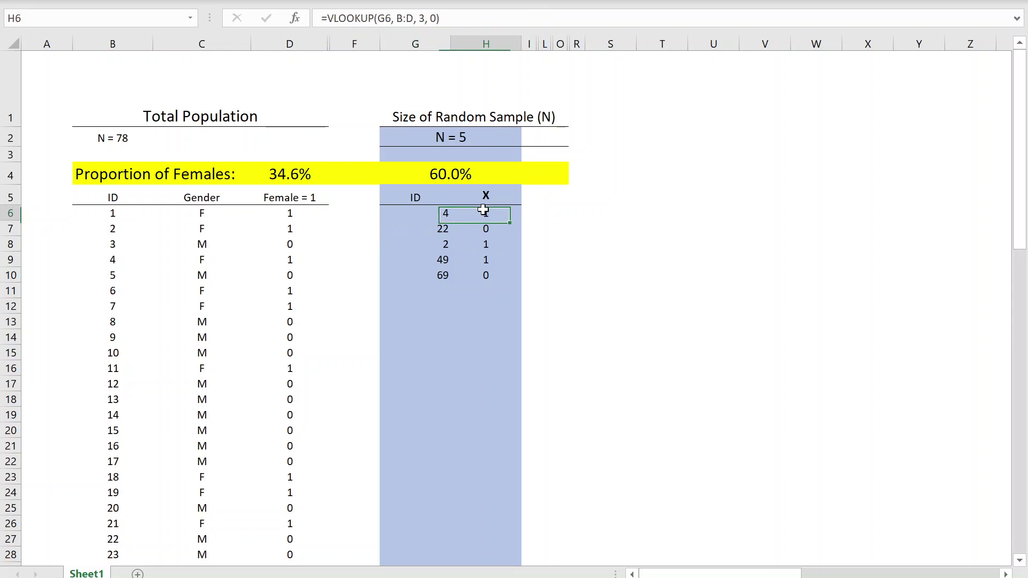
{"action": "left_click", "coordinate": [421, 212]}
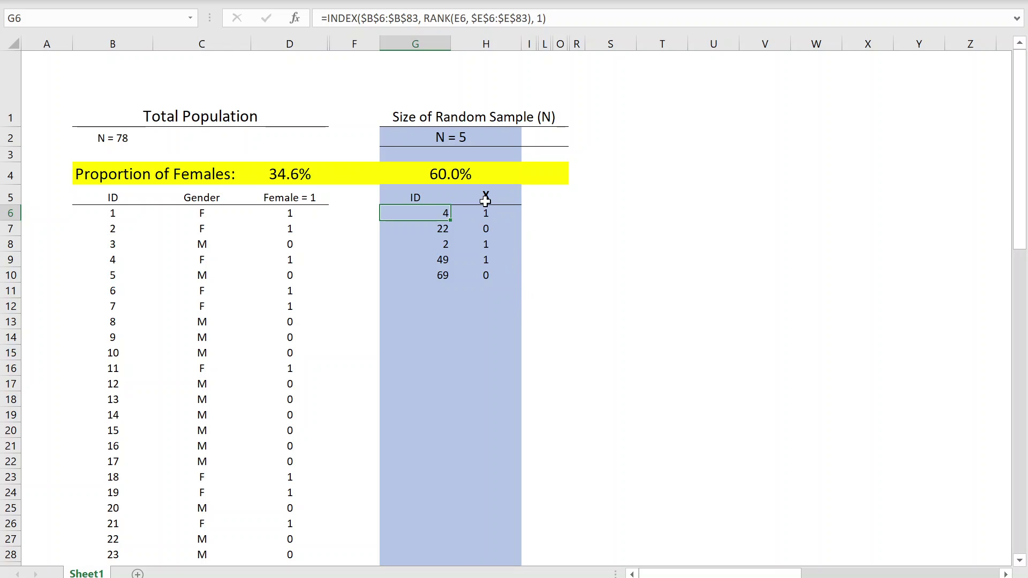
{"action": "left_click_drag", "start_coordinate": [424, 217], "coordinate": [420, 279]}
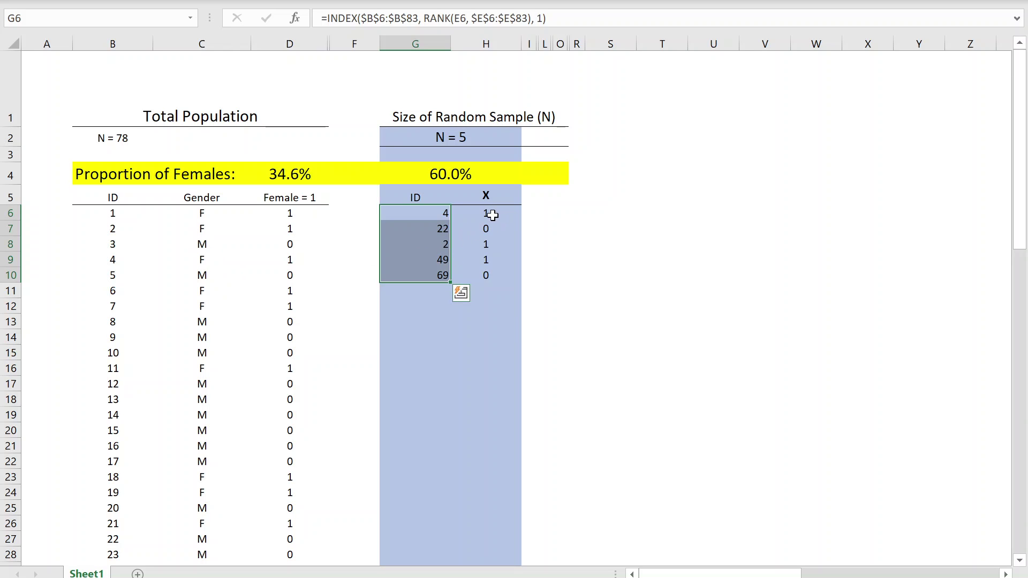
{"action": "left_click", "coordinate": [468, 175]}
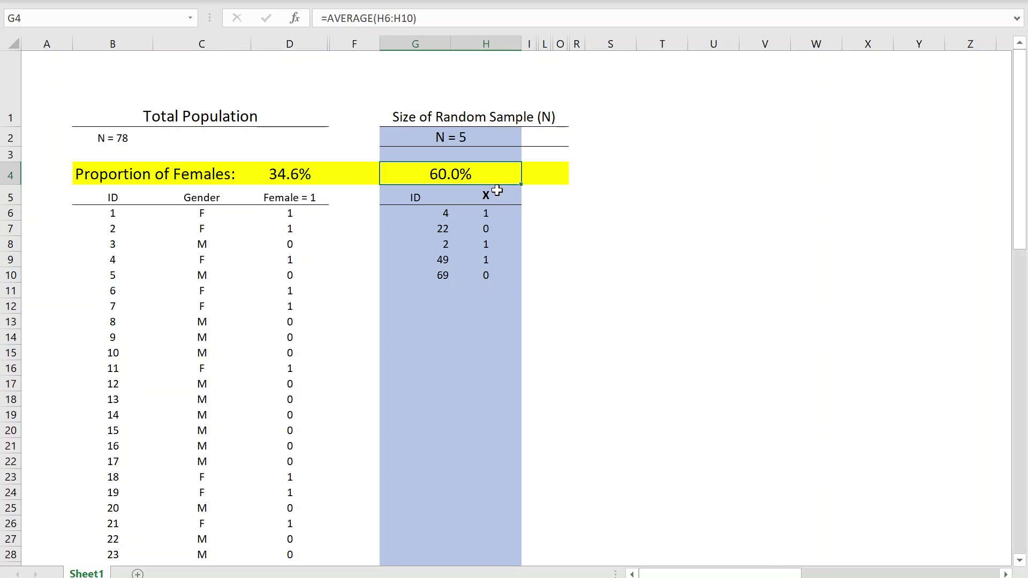
Step: Recalculate the sheet repeatedly to draw new random samples of N = 5 and compare their proportions of females with the population's
{"action": "key", "text": "F9"}
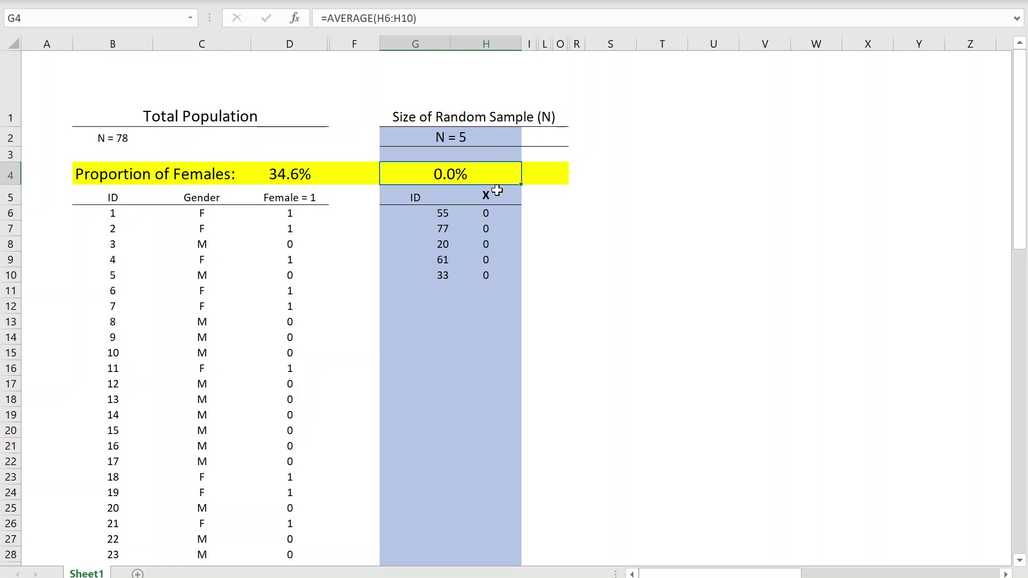
{"action": "key", "text": "F9"}
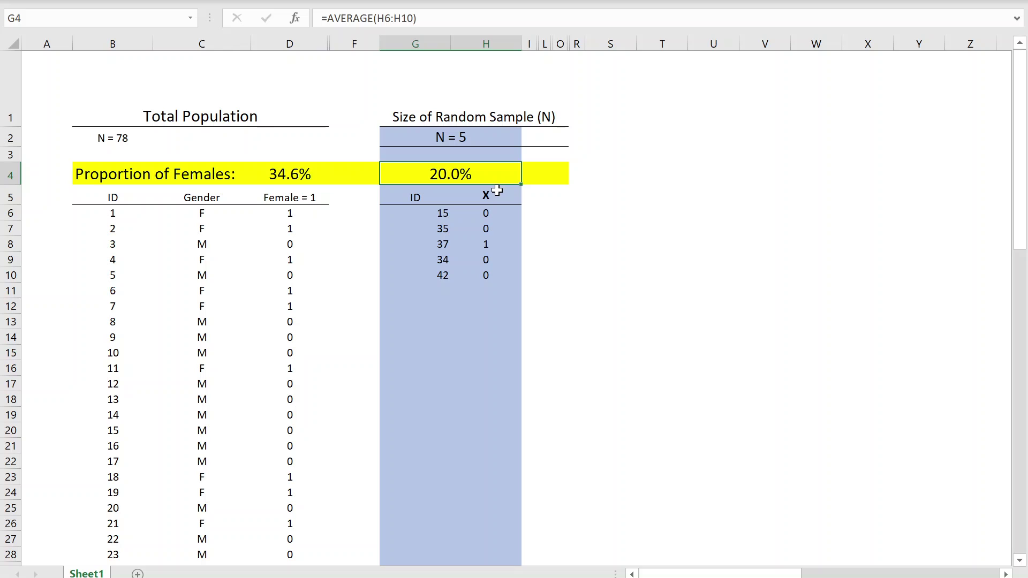
{"action": "key", "text": "F9"}
{"action": "key", "text": "F9"}
{"action": "key", "text": "F9"}
{"action": "key", "text": "F9"}
{"action": "key", "text": "F9"}
{"action": "key", "text": "F9"}
{"action": "key", "text": "F9"}
{"action": "key", "text": "F9"}
{"action": "key", "text": "F9"}
{"action": "key", "text": "F9"}
{"action": "key", "text": "F9"}
{"action": "key", "text": "F9"}
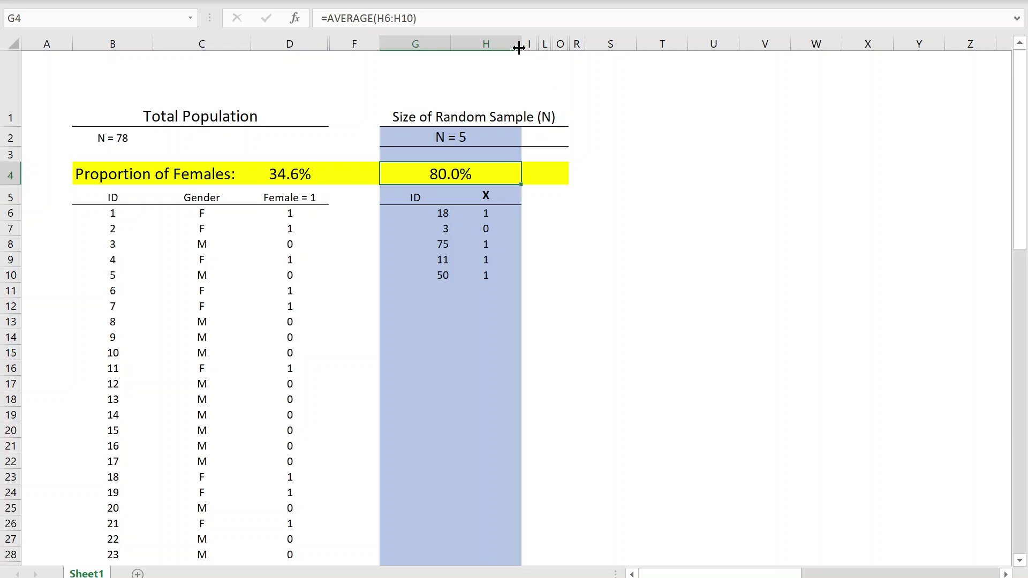
Step: Unhide columns J and K containing the N = 10 random sample
{"action": "left_click_drag", "start_coordinate": [513, 43], "coordinate": [544, 43]}
{"action": "right_click", "coordinate": [542, 43]}
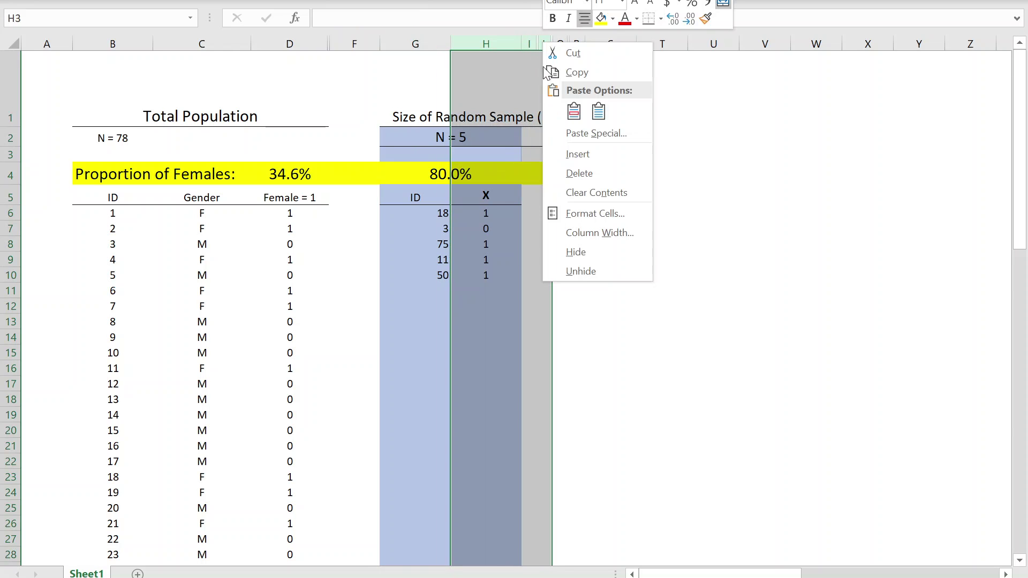
{"action": "left_click", "coordinate": [575, 271]}
{"action": "left_click", "coordinate": [669, 257]}
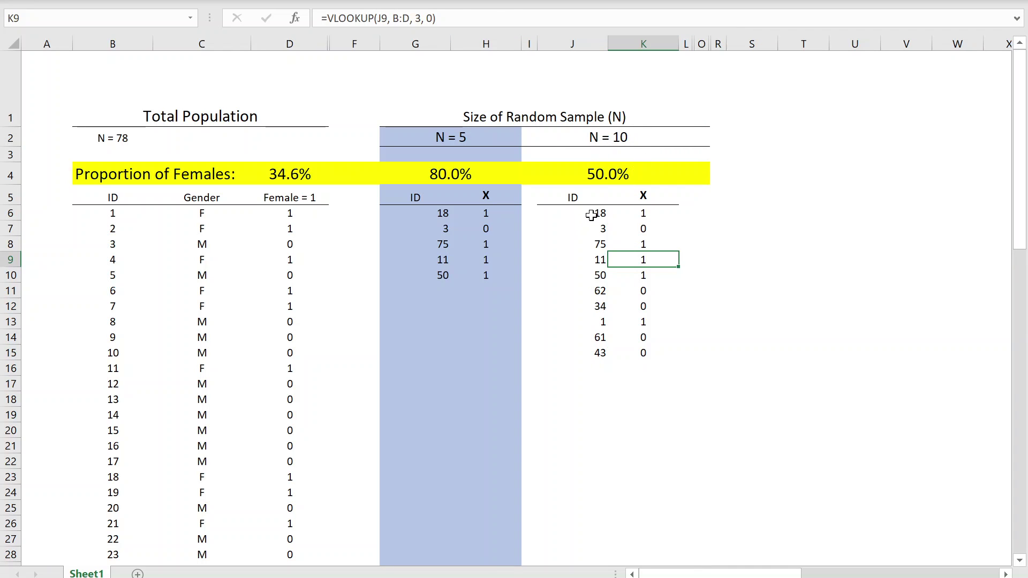
Step: Recalculate the sheet repeatedly to redraw the N = 5 and N = 10 samples and compare their proportions of females
{"action": "left_click", "coordinate": [591, 214]}
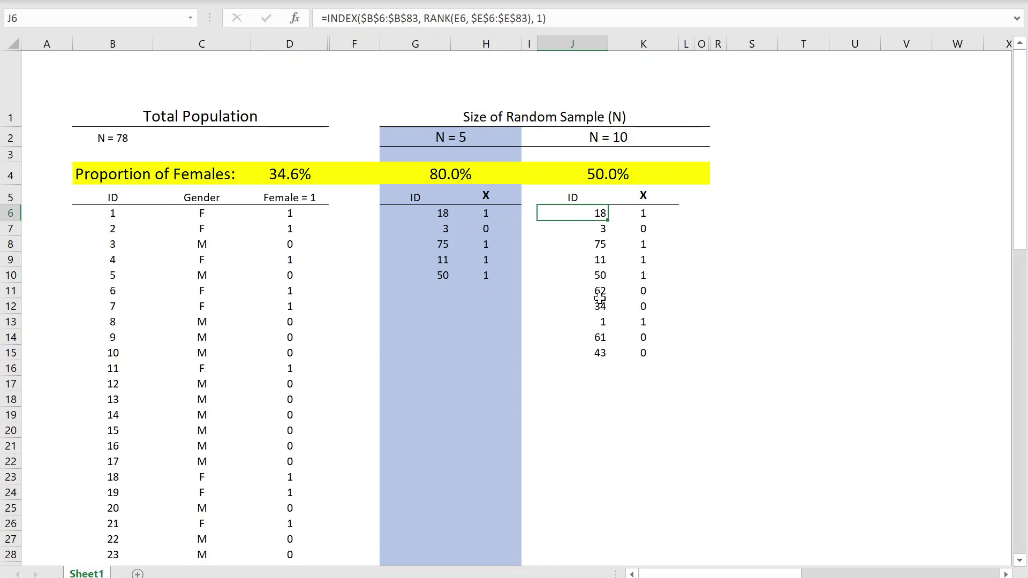
{"action": "key", "text": "F9"}
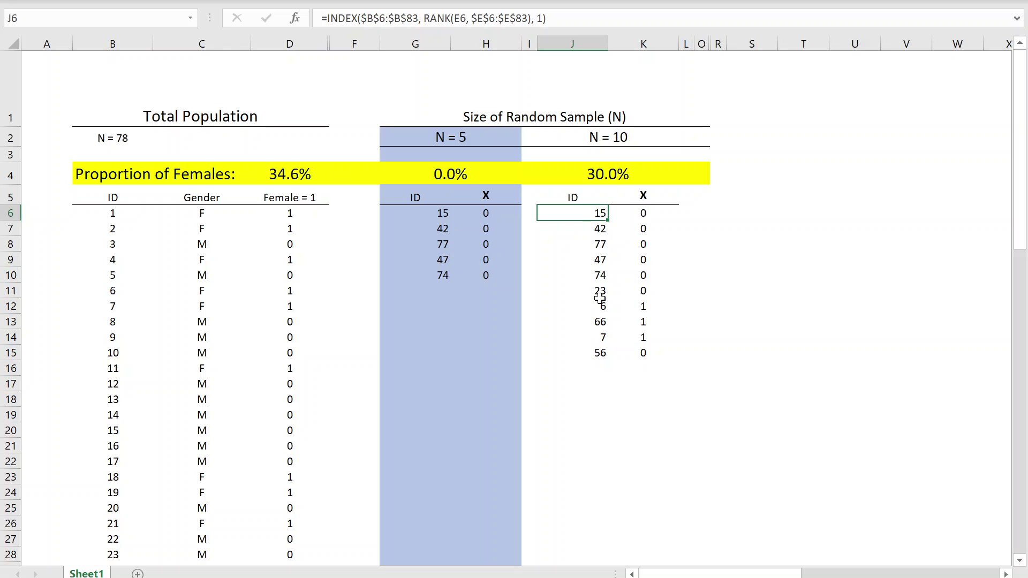
{"action": "key", "text": "F9"}
{"action": "key", "text": "F9"}
{"action": "key", "text": "F9"}
{"action": "key", "text": "F9"}
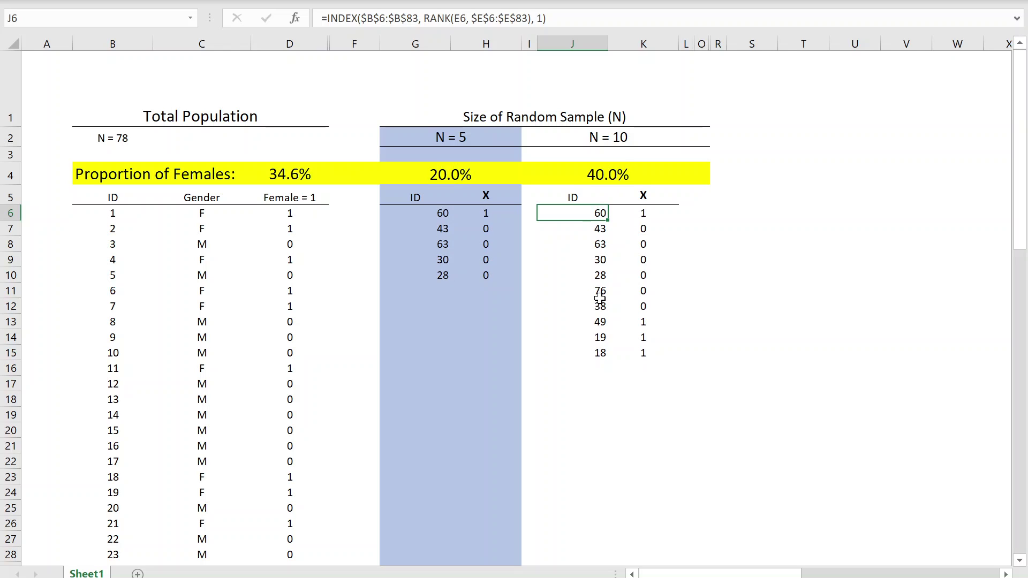
{"action": "key", "text": "F9"}
{"action": "key", "text": "F9"}
{"action": "key", "text": "F9"}
{"action": "key", "text": "F9"}
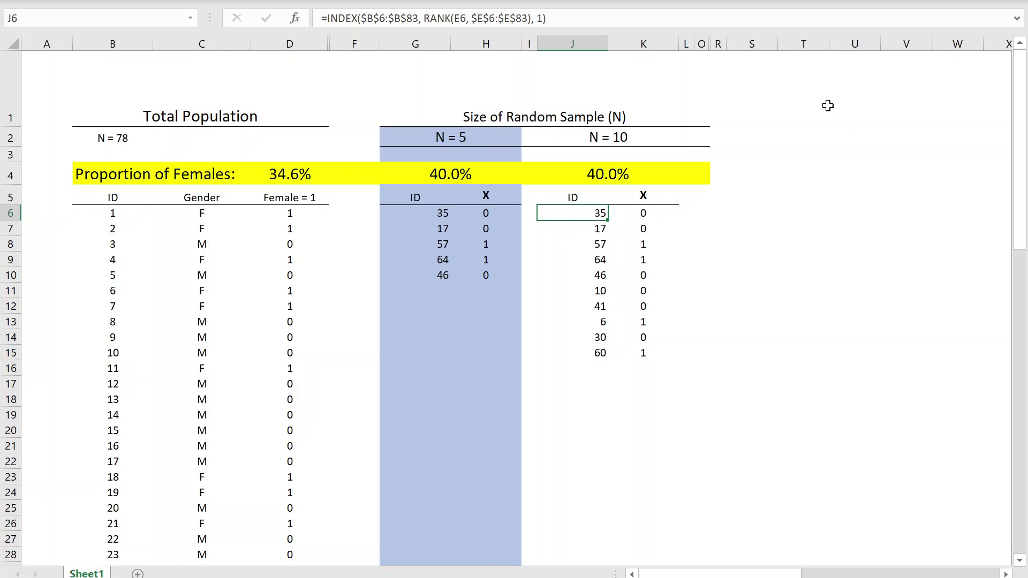
Step: Unhide columns M and N containing the N = 30 random sample
{"action": "left_click_drag", "start_coordinate": [686, 43], "coordinate": [699, 40]}
{"action": "right_click", "coordinate": [699, 40]}
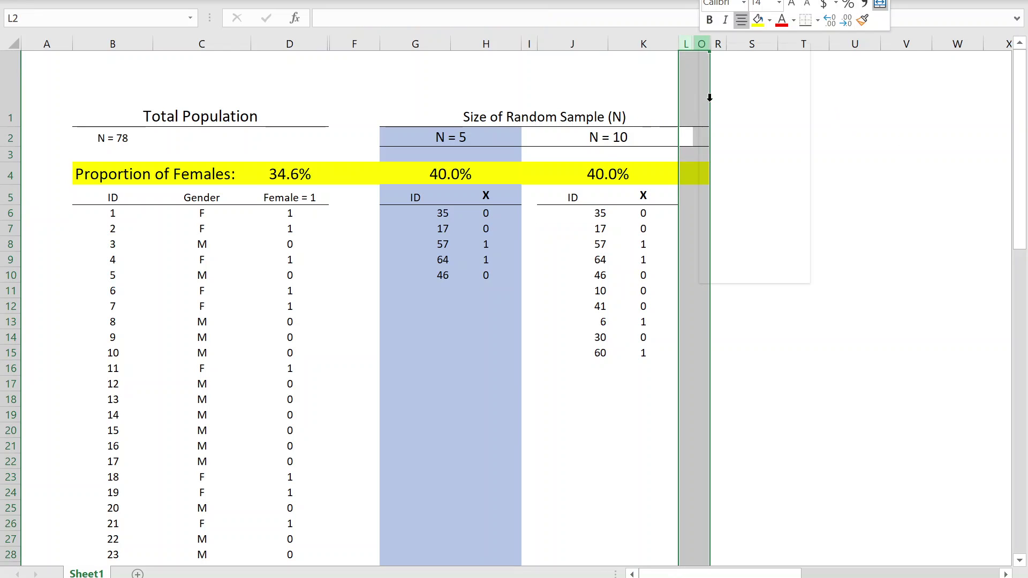
{"action": "left_click", "coordinate": [736, 259]}
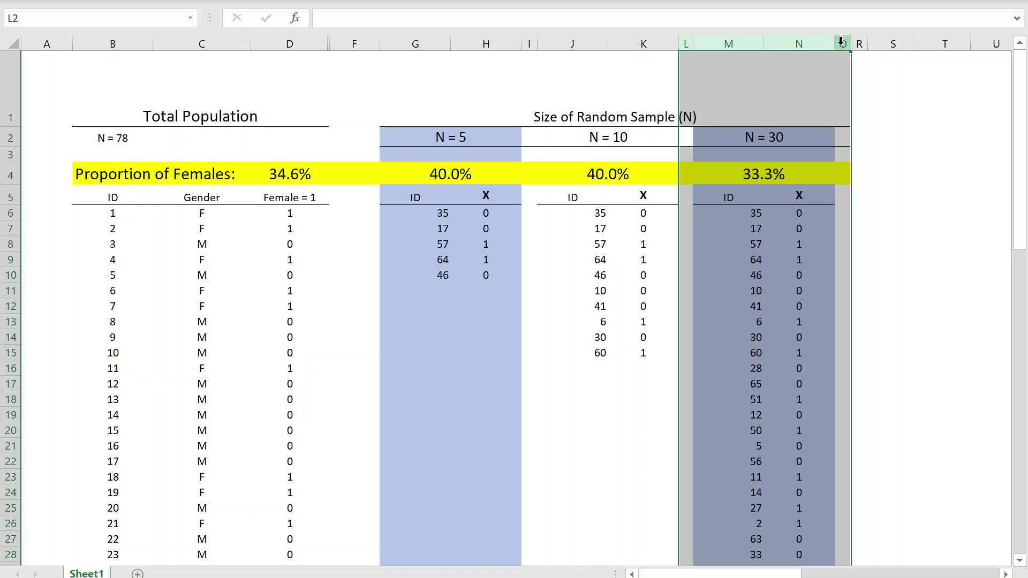
{"action": "left_click", "coordinate": [766, 119]}
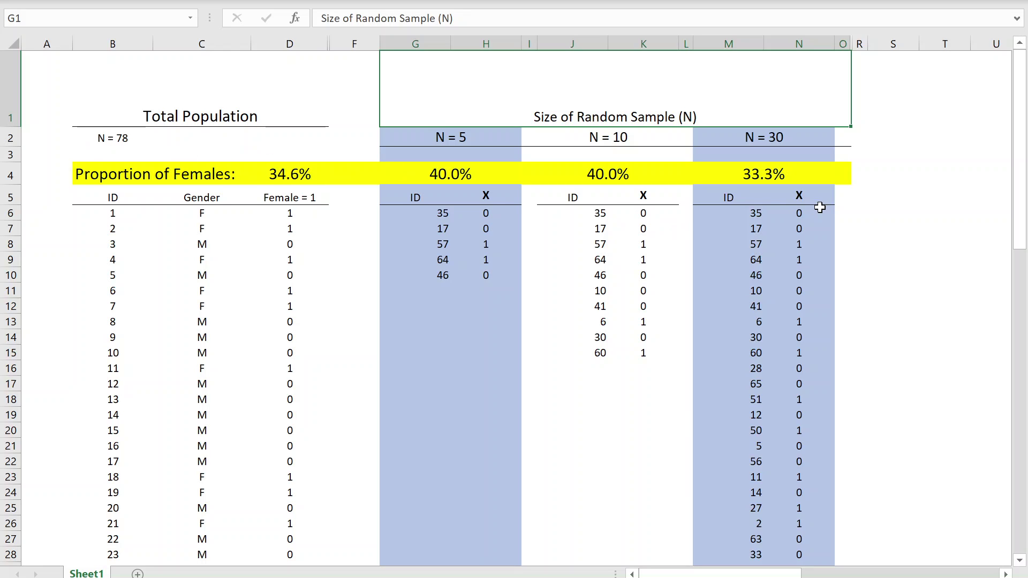
Step: Recalculate the sheet repeatedly to redraw all three samples and compare the N = 30 proportion of females with the smaller samples
{"action": "left_click", "coordinate": [771, 137]}
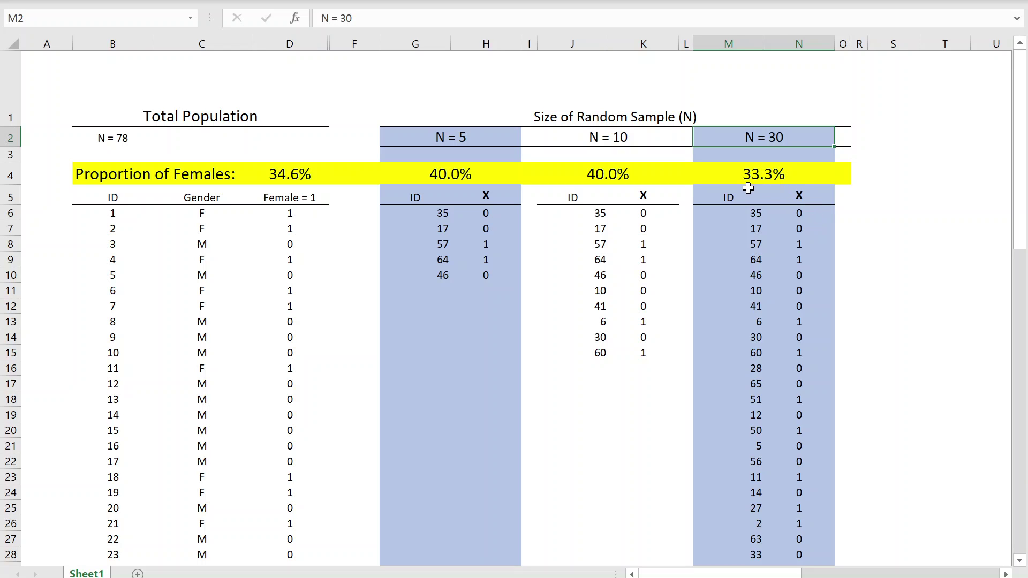
{"action": "key", "text": "F9"}
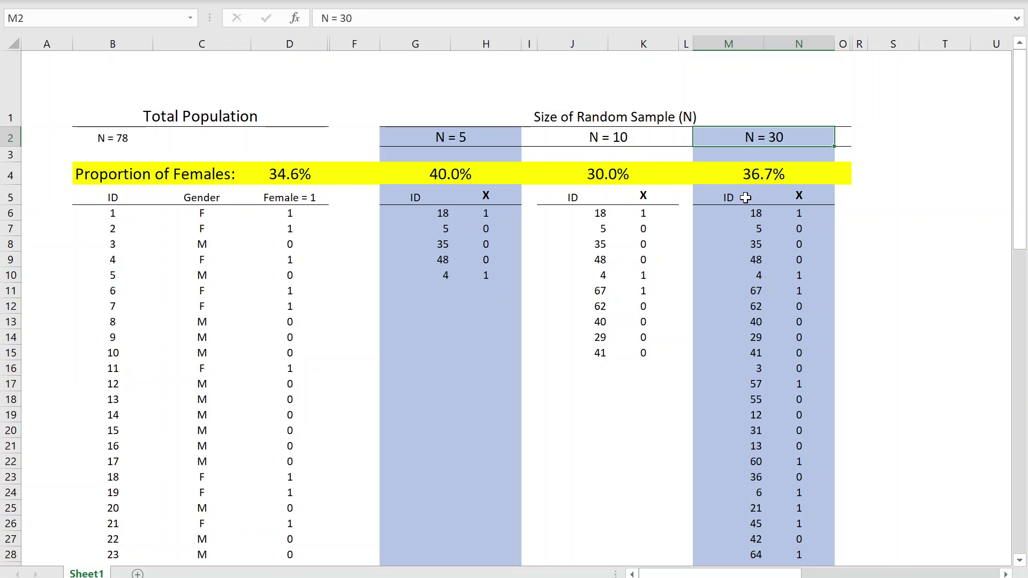
{"action": "key", "text": "F9"}
{"action": "key", "text": "F9"}
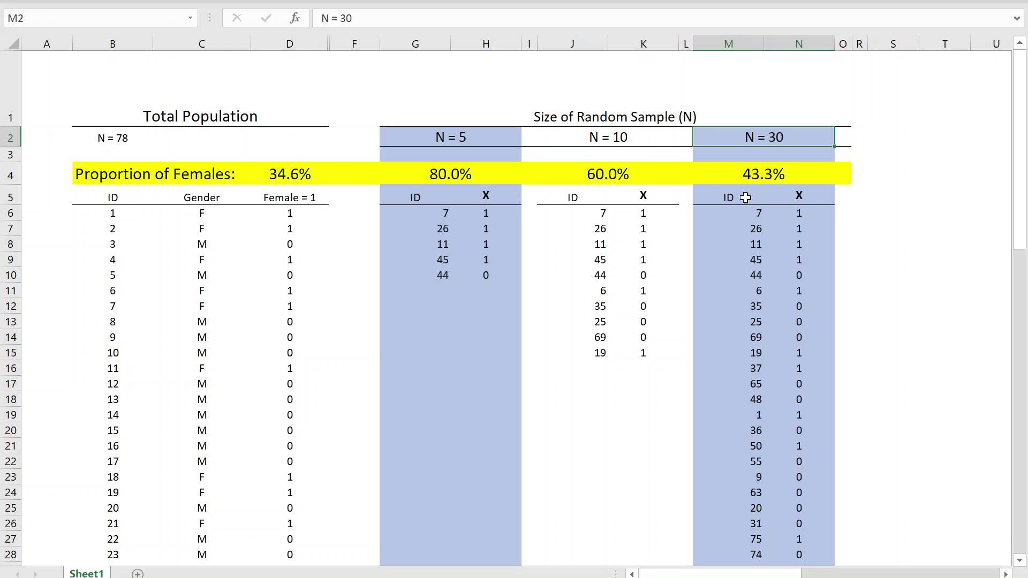
{"action": "key", "text": "F9"}
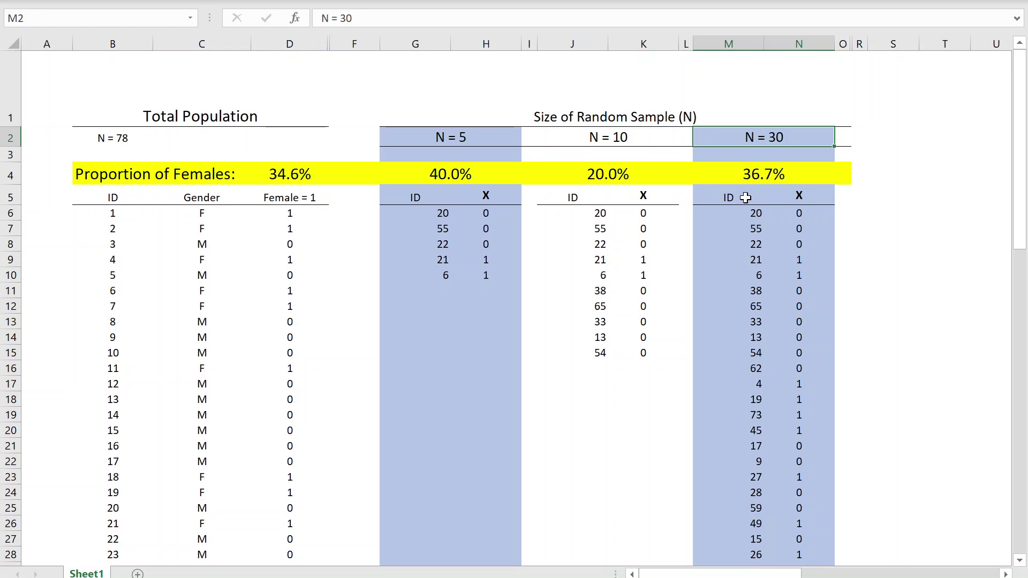
{"action": "key", "text": "F9"}
{"action": "key", "text": "F9"}
{"action": "key", "text": "F9"}
{"action": "key", "text": "F9"}
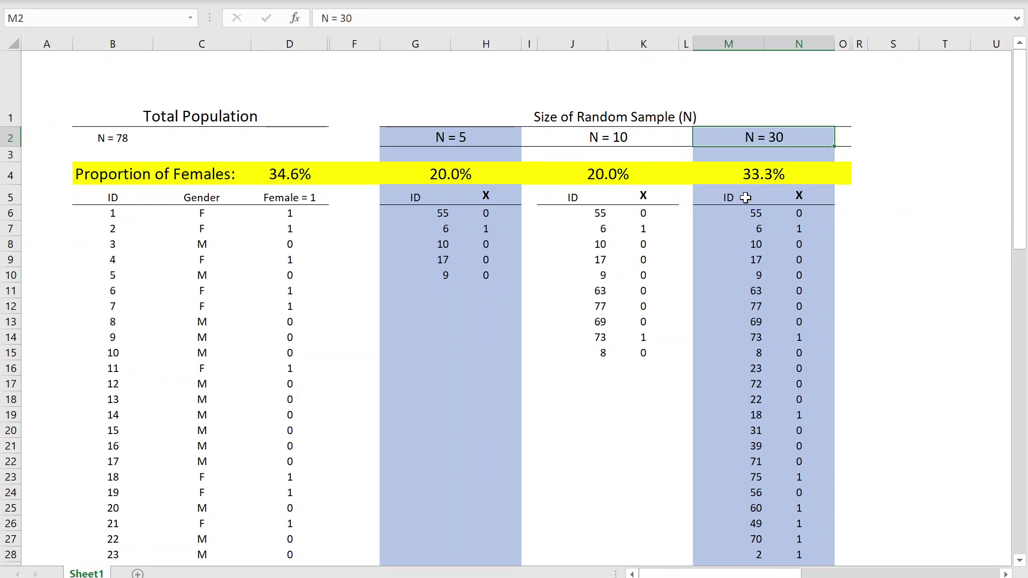
{"action": "key", "text": "F9"}
{"action": "key", "text": "F9"}
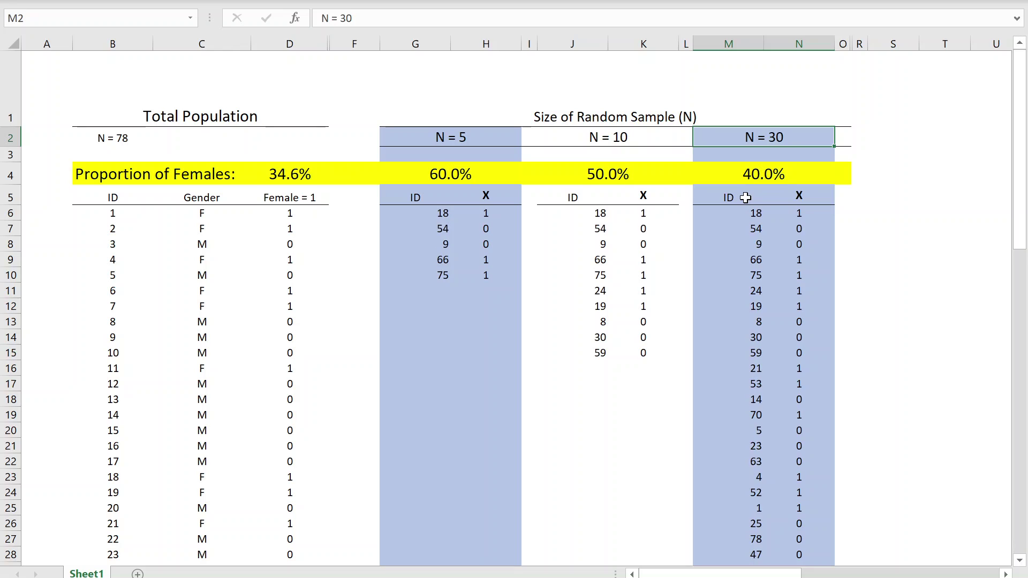
{"action": "key", "text": "F9"}
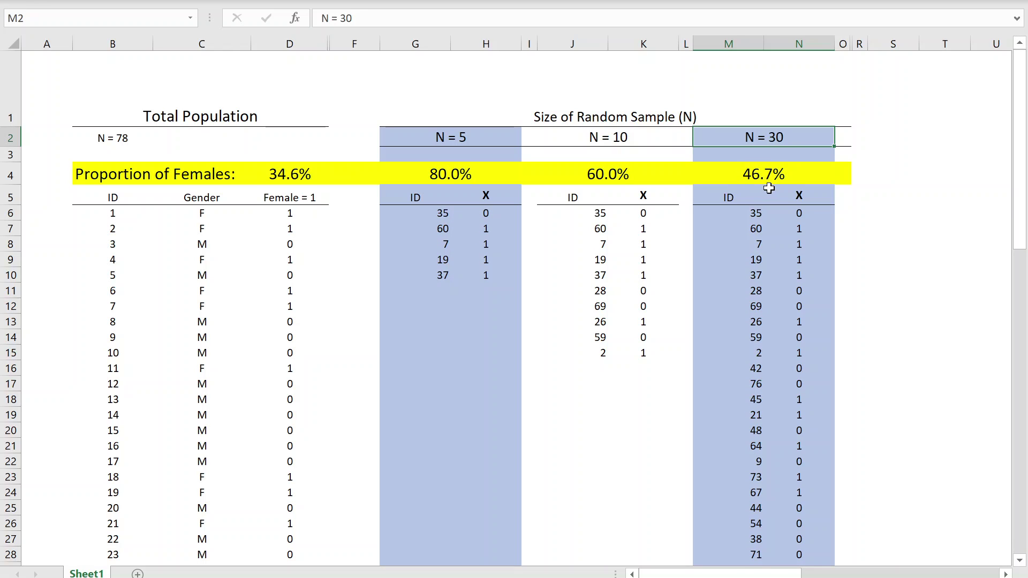
{"action": "key", "text": "F9"}
{"action": "key", "text": "F9"}
{"action": "key", "text": "F9"}
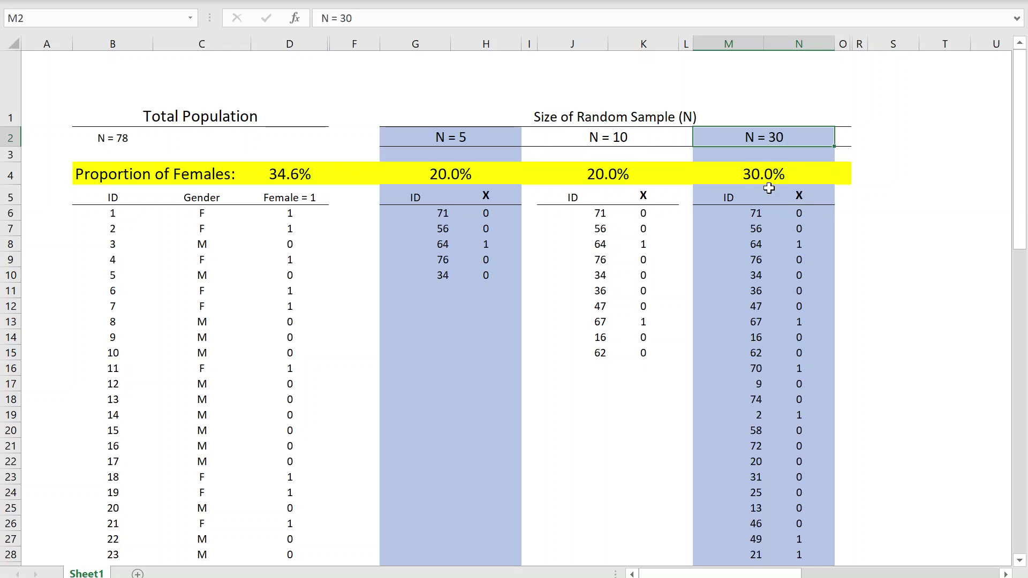
{"action": "key", "text": "F9"}
{"action": "key", "text": "F9"}
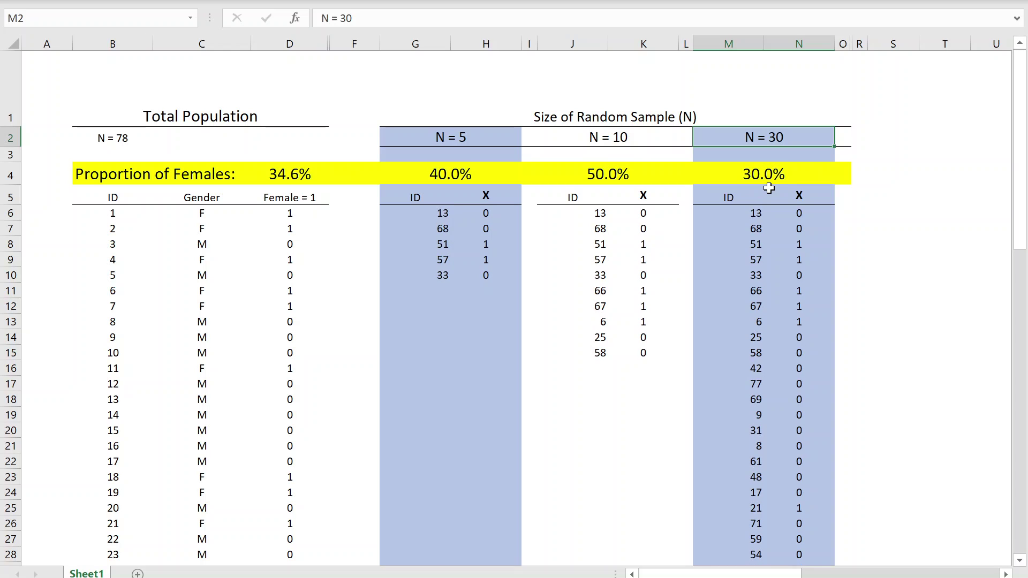
Step: Redraw the samples once more and unhide columns P and Q containing the N = 60 random sample
{"action": "key", "text": "F9"}
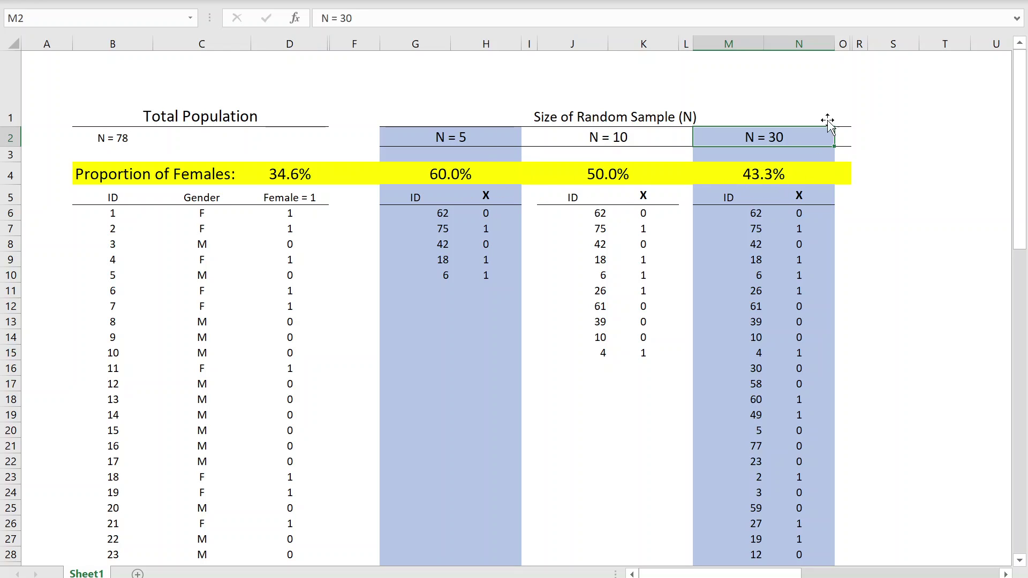
{"action": "left_click_drag", "start_coordinate": [843, 42], "coordinate": [859, 42]}
{"action": "right_click", "coordinate": [859, 42]}
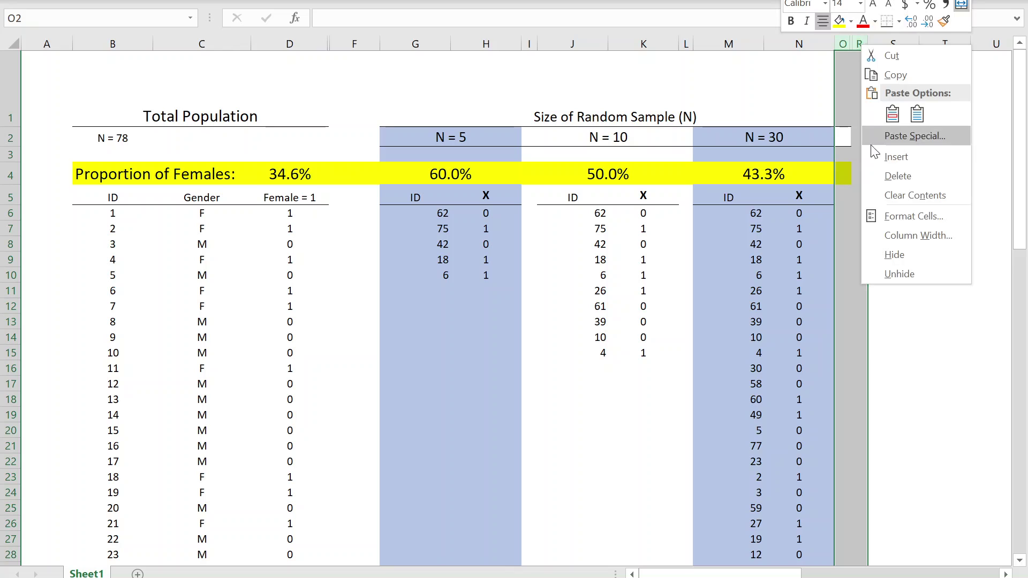
{"action": "left_click", "coordinate": [888, 275]}
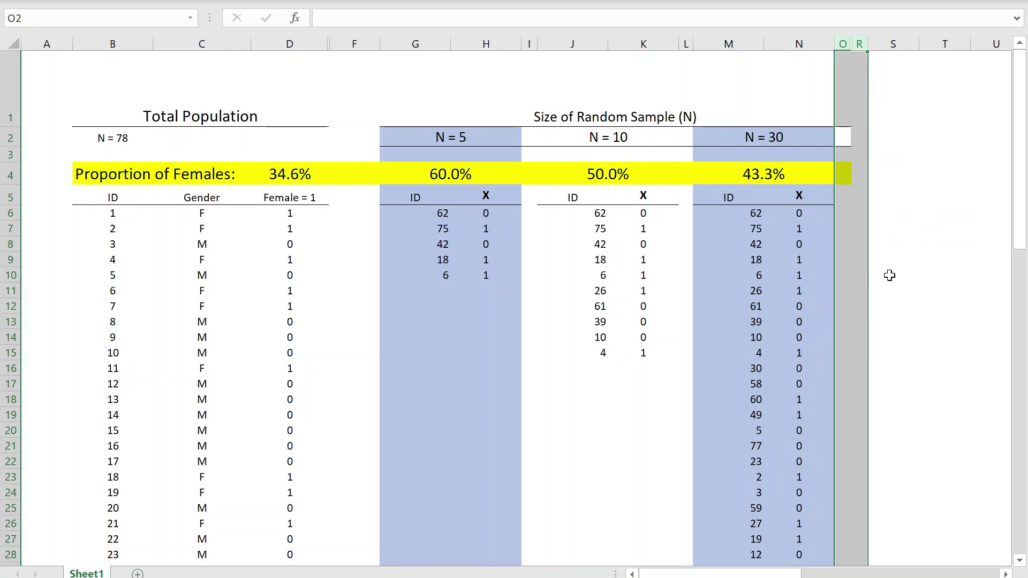
Step: Recalculate the sheet repeatedly to redraw all four samples and compare the N = 60 proportion of females with the population proportion
{"action": "left_click", "coordinate": [932, 136]}
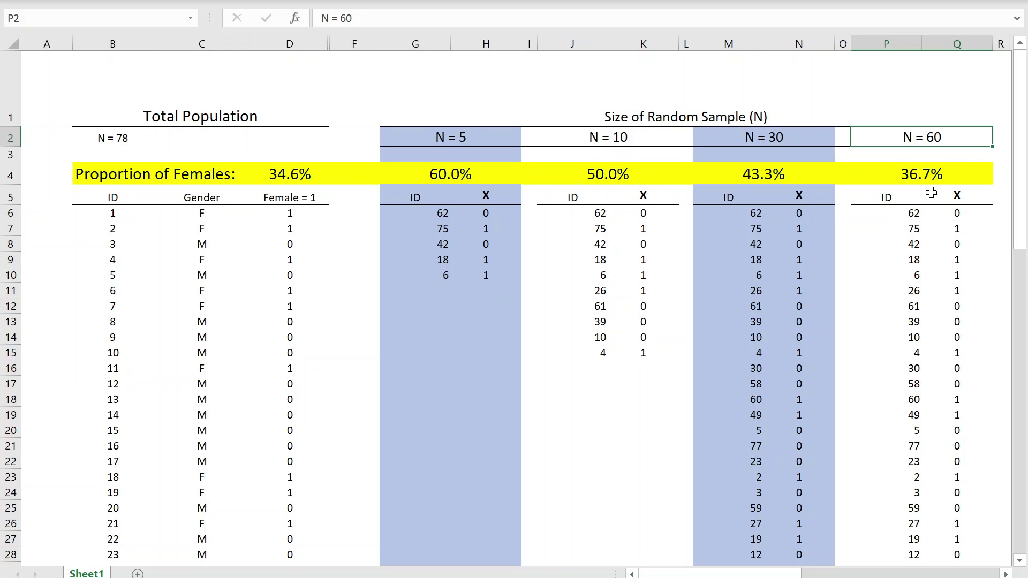
{"action": "key", "text": "F9"}
{"action": "key", "text": "F9"}
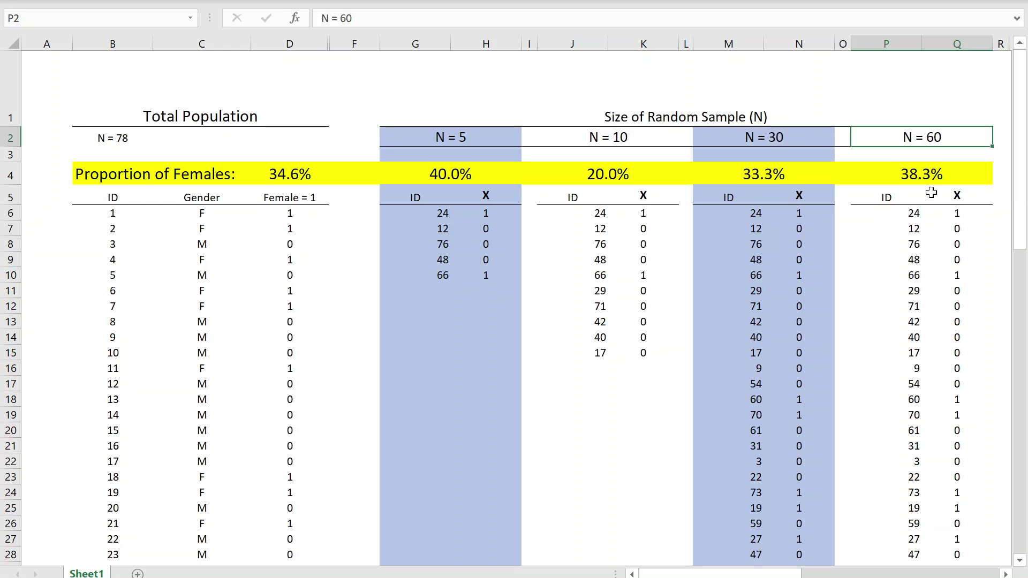
{"action": "key", "text": "F9"}
{"action": "key", "text": "F9"}
{"action": "key", "text": "F9"}
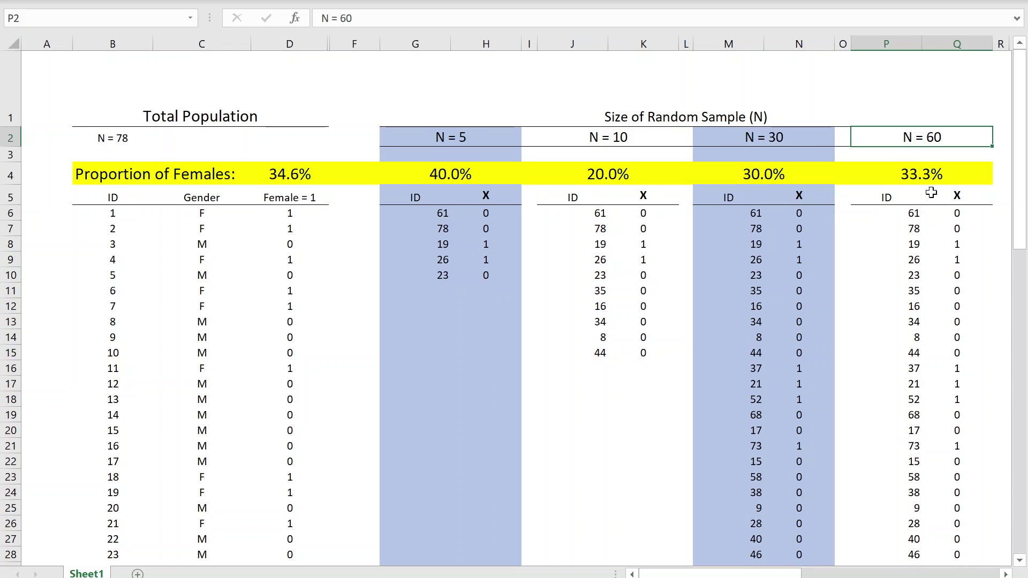
{"action": "key", "text": "F9"}
{"action": "key", "text": "F9"}
{"action": "key", "text": "F9"}
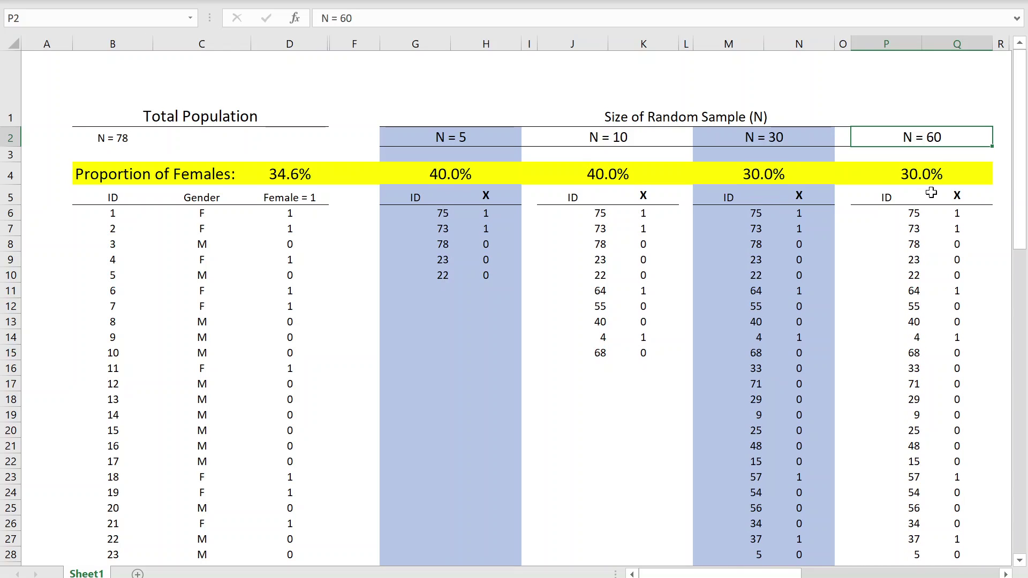
{"action": "key", "text": "F9"}
{"action": "key", "text": "F9"}
{"action": "key", "text": "F9"}
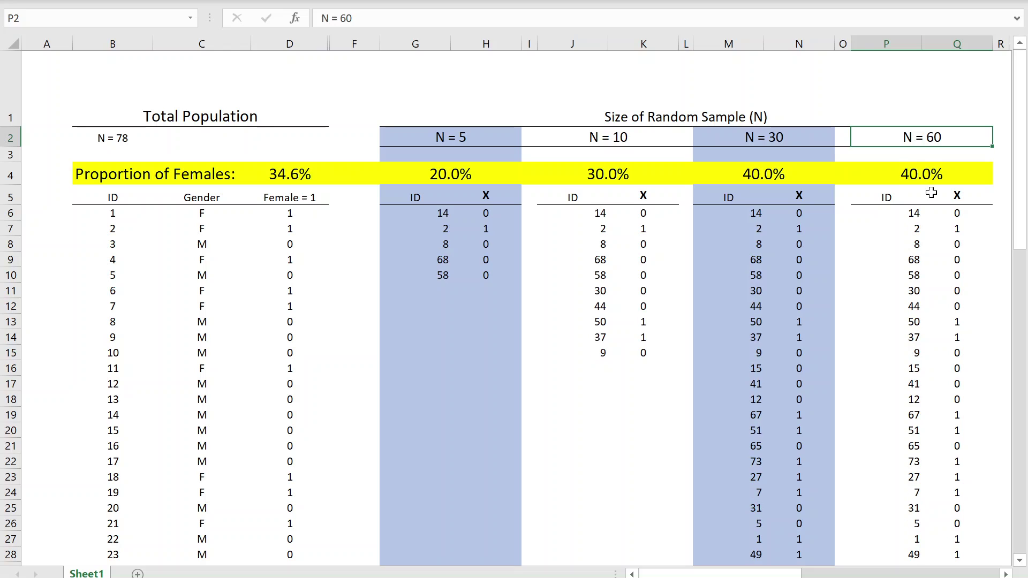
{"action": "key", "text": "F9"}
{"action": "key", "text": "F9"}
{"action": "key", "text": "F9"}
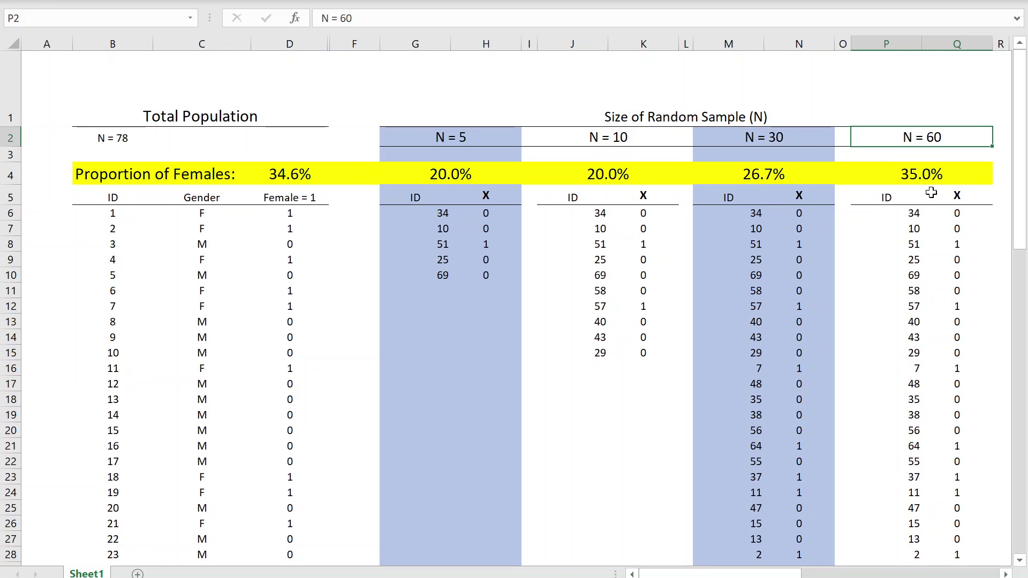
{"action": "key", "text": "F9"}
{"action": "key", "text": "F9"}
{"action": "key", "text": "F9"}
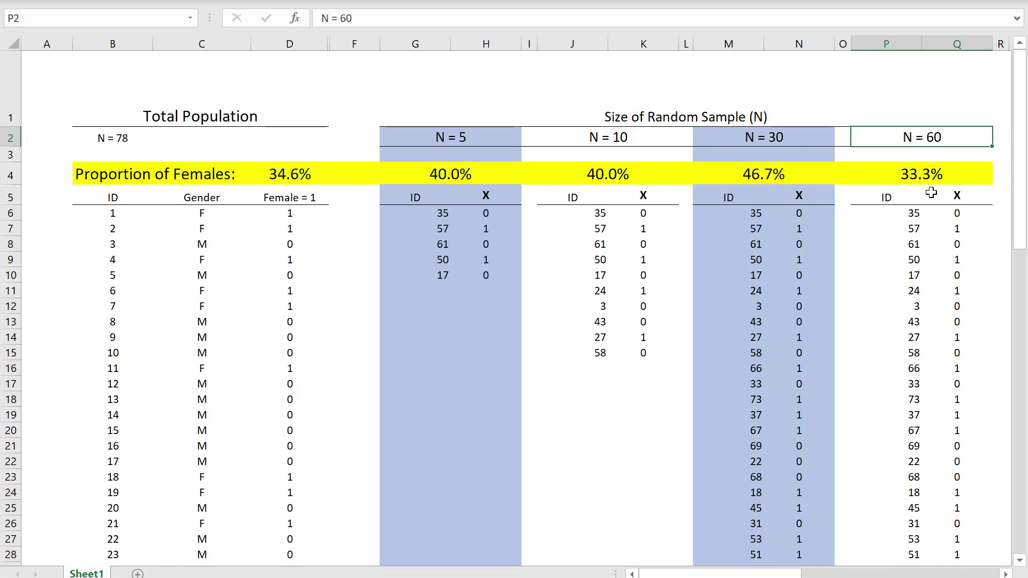
{"action": "key", "text": "F9"}
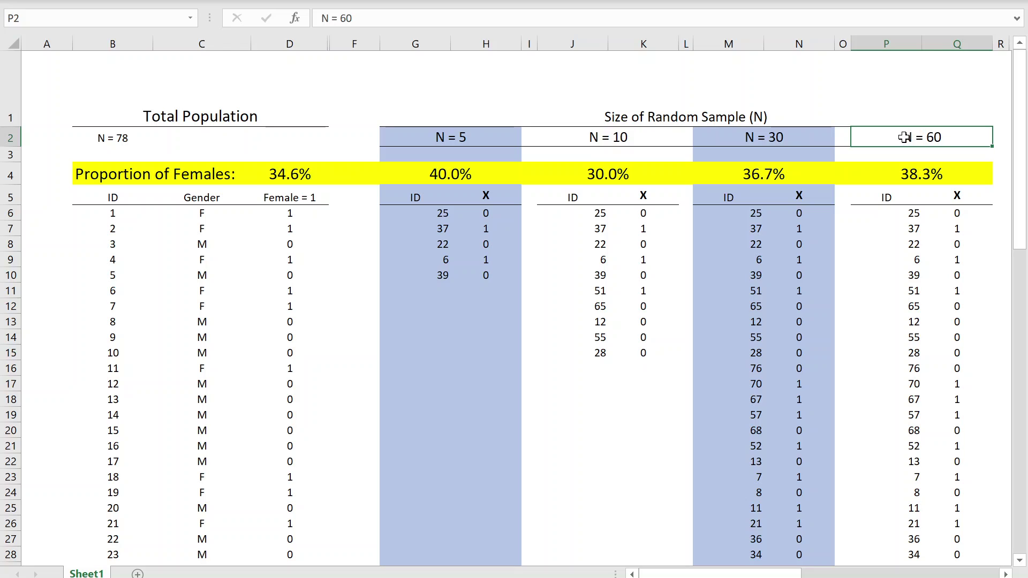
Step: Compare the N = 30 and N = 60 samples and their proportions of females with the N = 78 total population
{"action": "left_click_drag", "start_coordinate": [917, 140], "coordinate": [928, 154]}
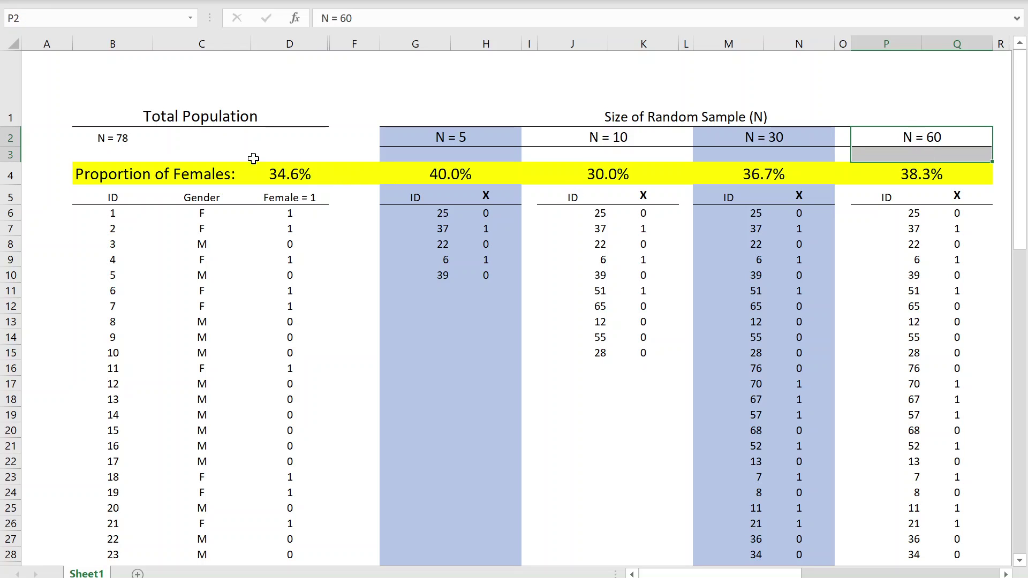
{"action": "left_click", "coordinate": [117, 146]}
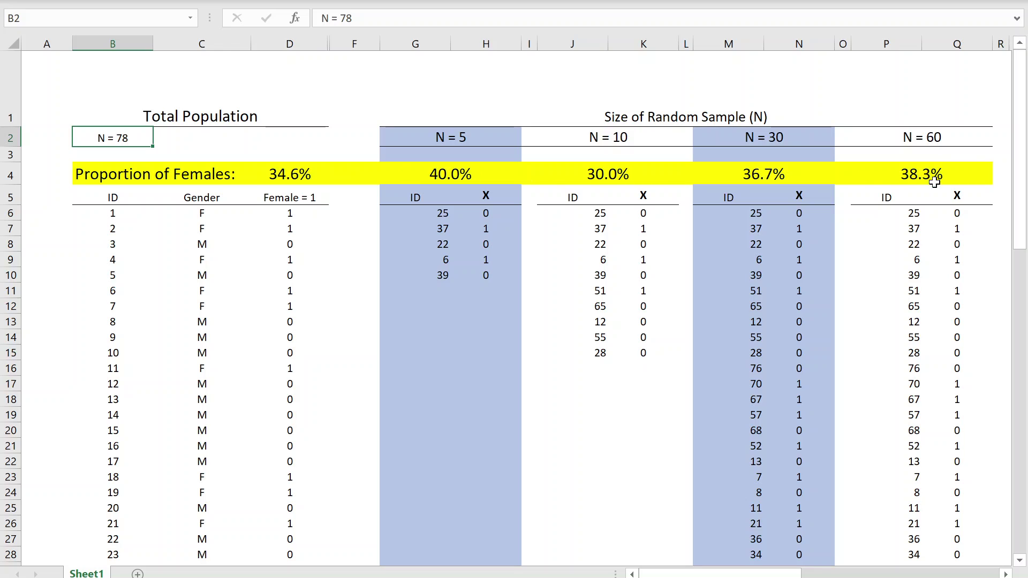
{"action": "left_click_drag", "start_coordinate": [760, 139], "coordinate": [929, 183]}
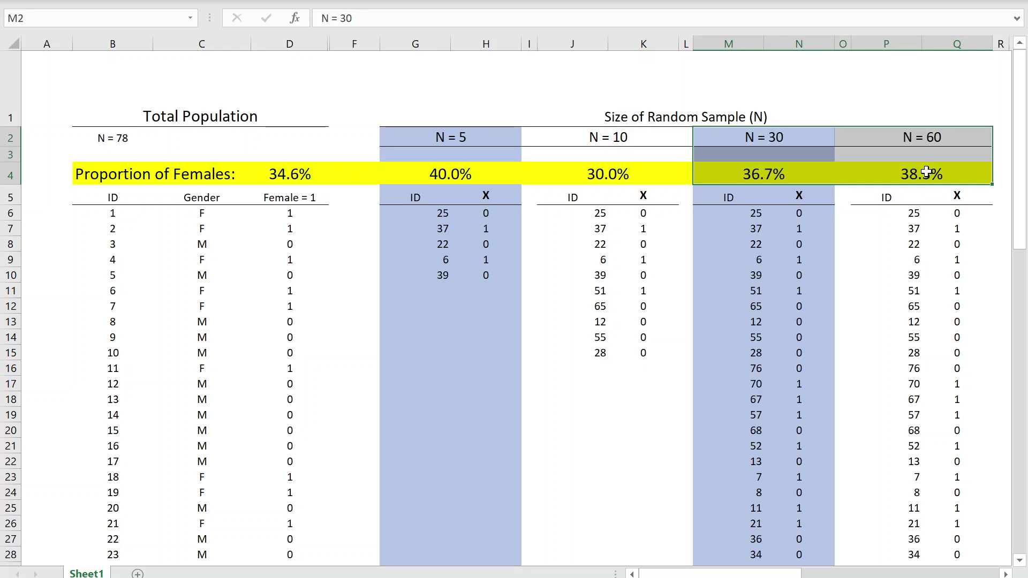
{"action": "left_click_drag", "start_coordinate": [921, 139], "coordinate": [921, 214]}
{"action": "left_click_drag", "start_coordinate": [289, 138], "coordinate": [286, 353]}
{"action": "left_click", "coordinate": [700, 263]}
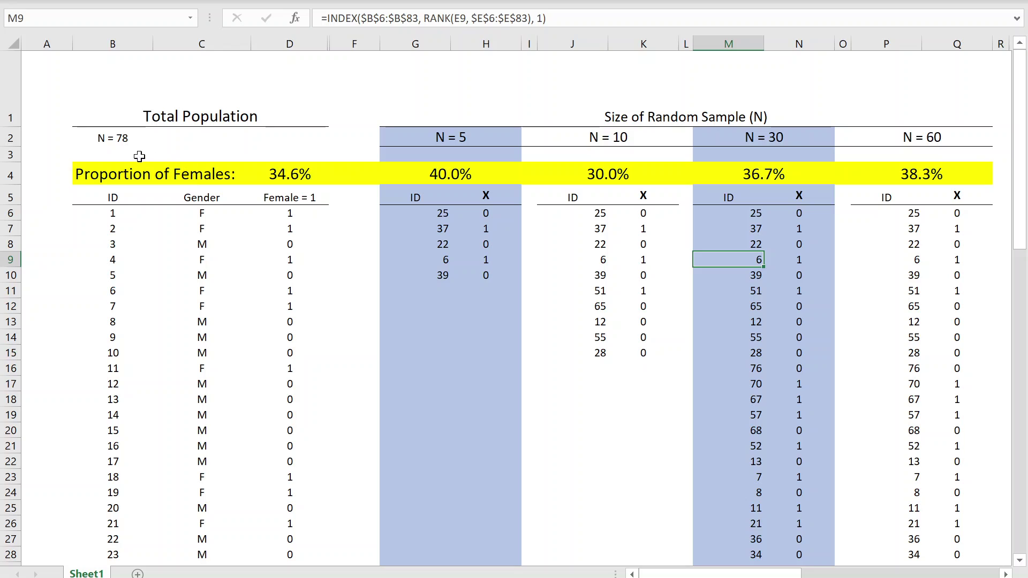
Step: Change the row label in B4 to "Proportion of Ability (HL):"
{"action": "left_click_drag", "start_coordinate": [103, 170], "coordinate": [354, 171]}
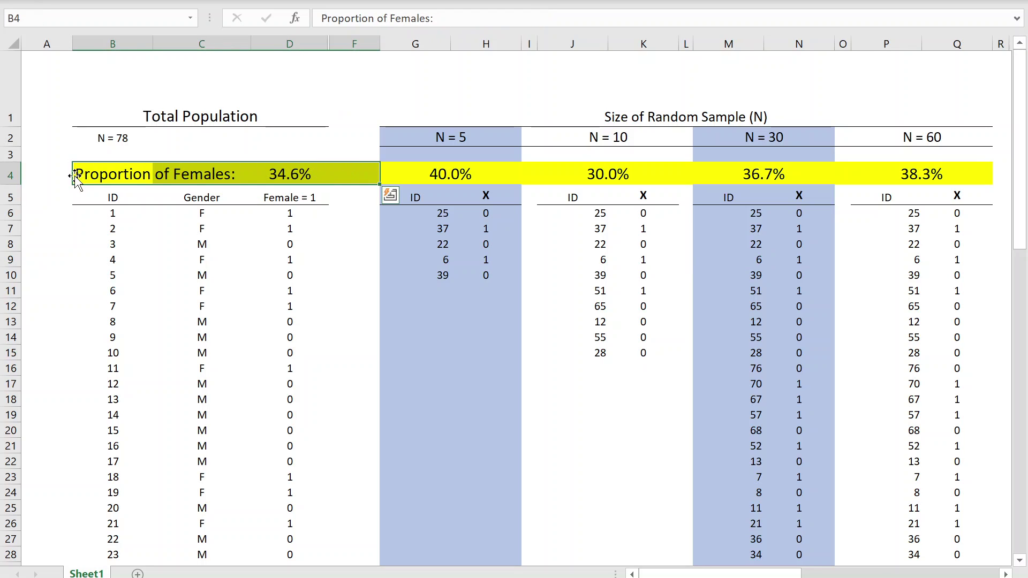
{"action": "left_click", "coordinate": [80, 174]}
{"action": "double_click", "coordinate": [411, 18]}
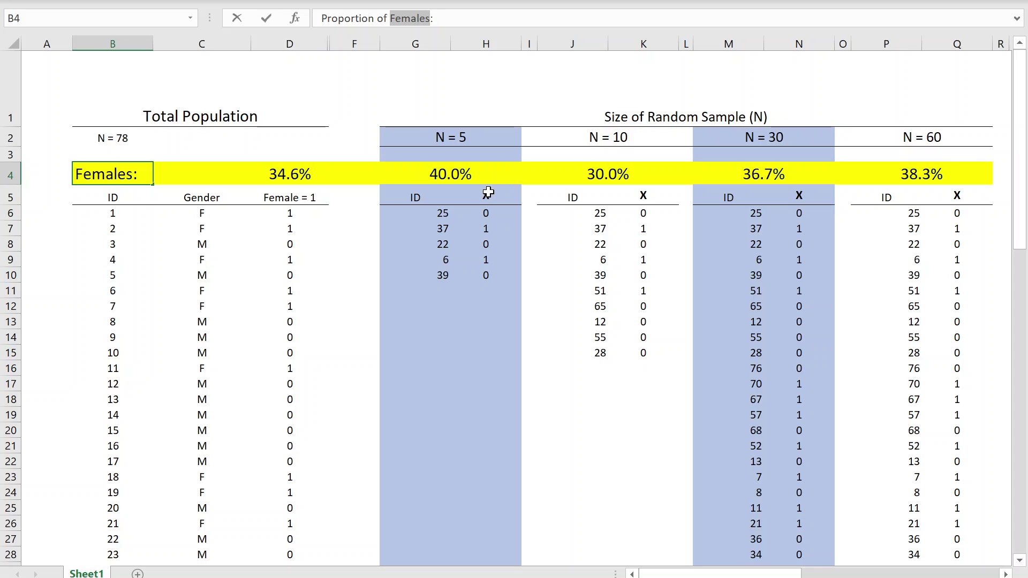
{"action": "type", "text": "Ability "}
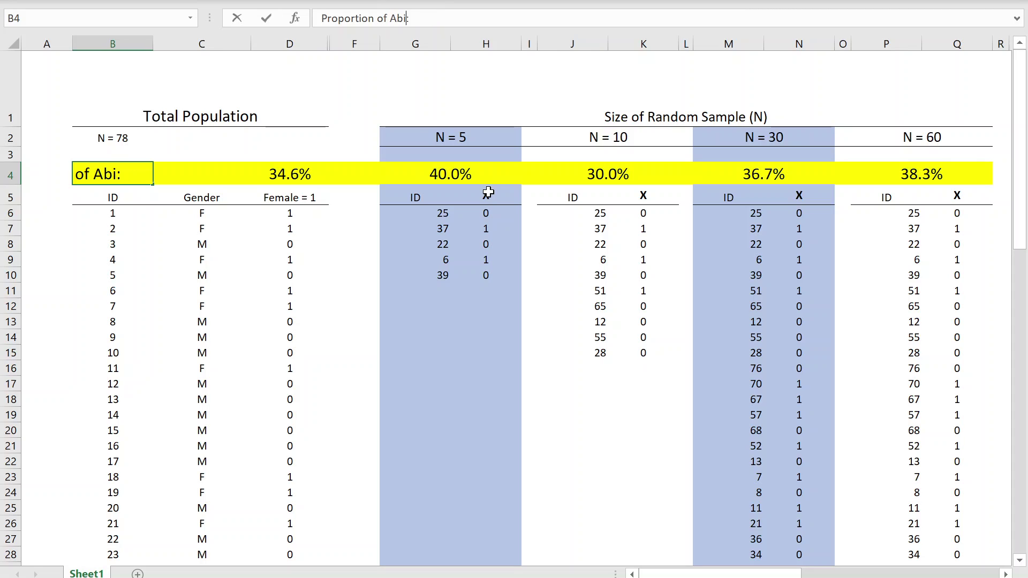
{"action": "type", "text": "(HL"}
{"action": "key", "text": "Return"}
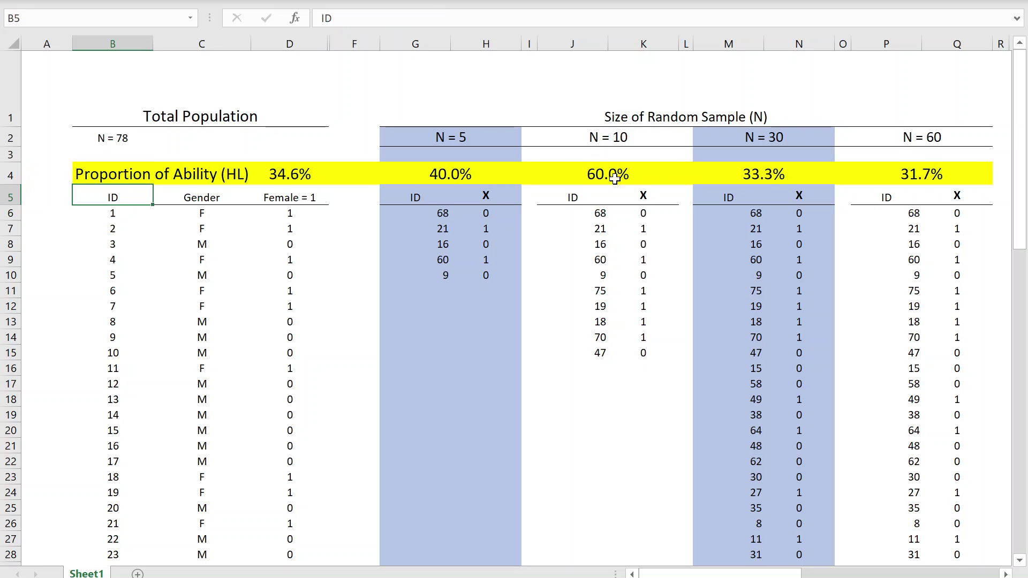
Step: Compare the relabelled population proportion in D4 with the N = 60 sample proportion, and undo the label change in B4
{"action": "left_click", "coordinate": [274, 169]}
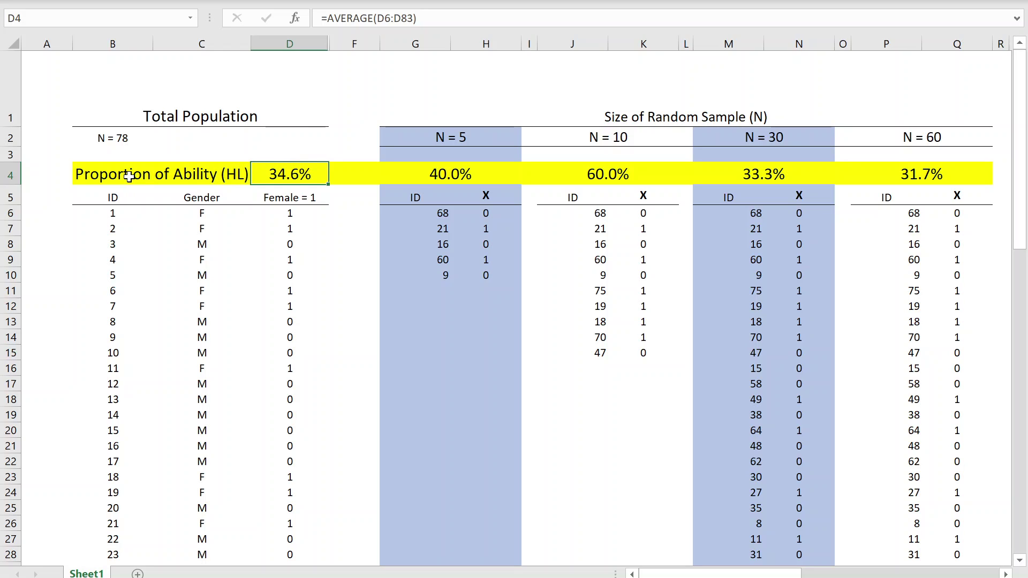
{"action": "left_click", "coordinate": [149, 176]}
{"action": "left_click_drag", "start_coordinate": [149, 176], "coordinate": [299, 174]}
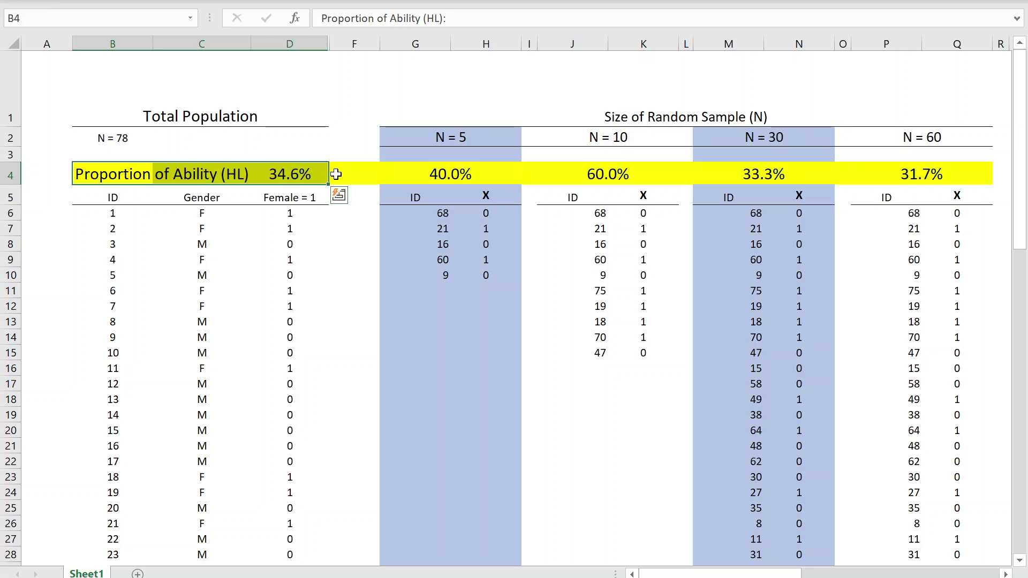
{"action": "left_click", "coordinate": [911, 180]}
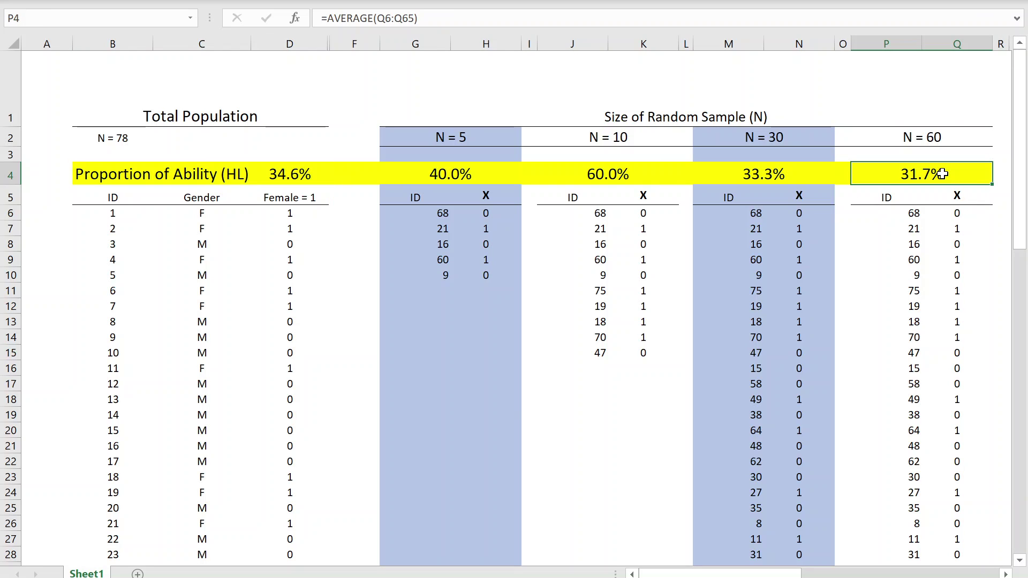
{"action": "key", "text": "ctrl+z"}
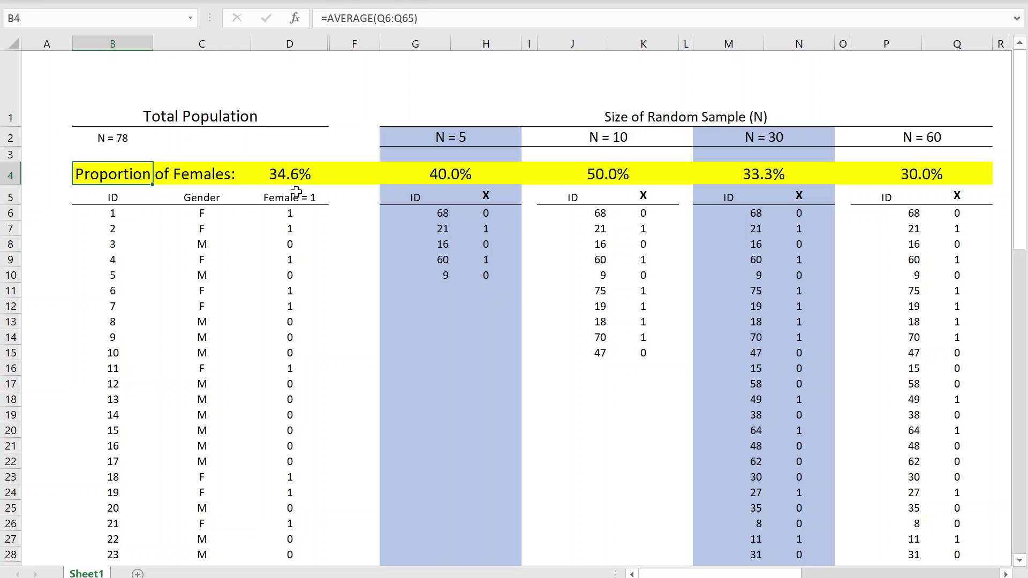
{"action": "left_click", "coordinate": [193, 177]}
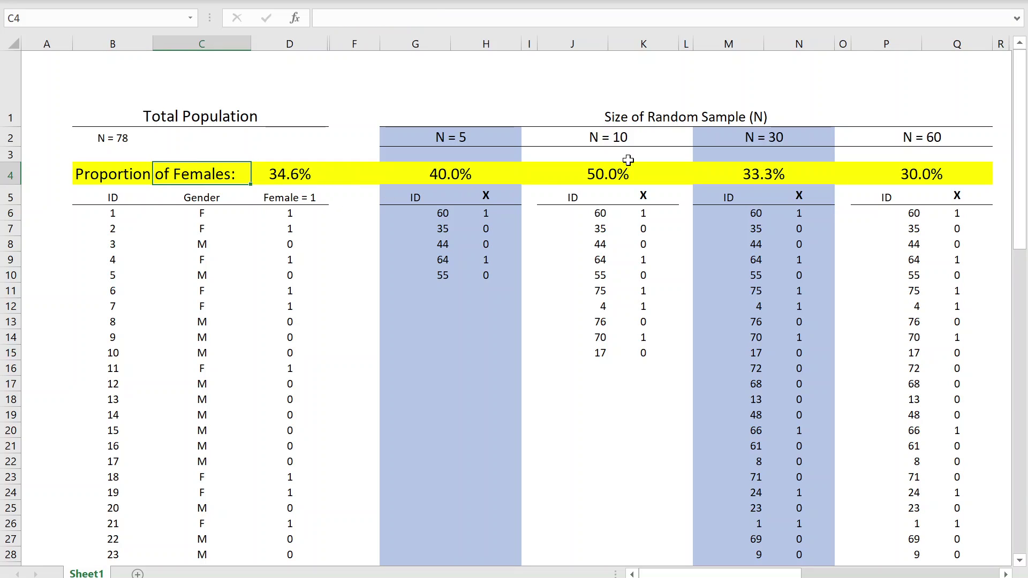
Step: Examine the N = 30 random sample and its proportion of females against the N = 78 total population data
{"action": "left_click", "coordinate": [670, 122]}
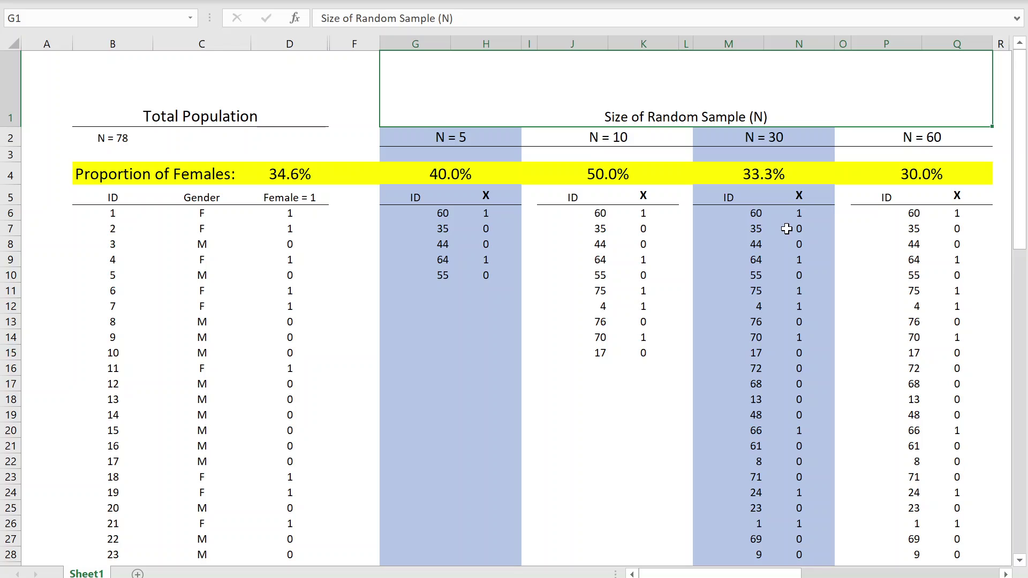
{"action": "left_click", "coordinate": [107, 139]}
{"action": "left_click", "coordinate": [106, 224]}
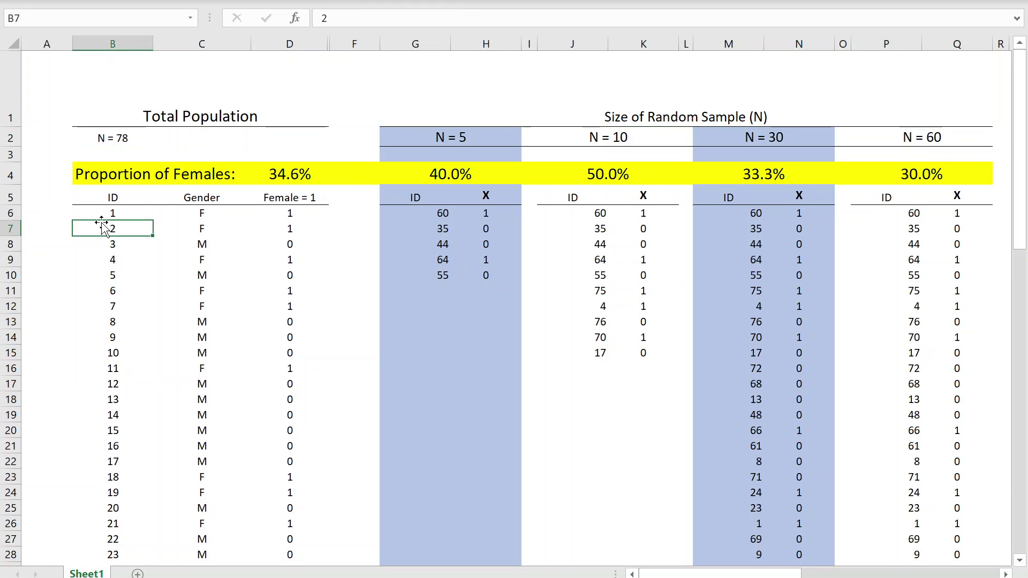
{"action": "left_click", "coordinate": [78, 140]}
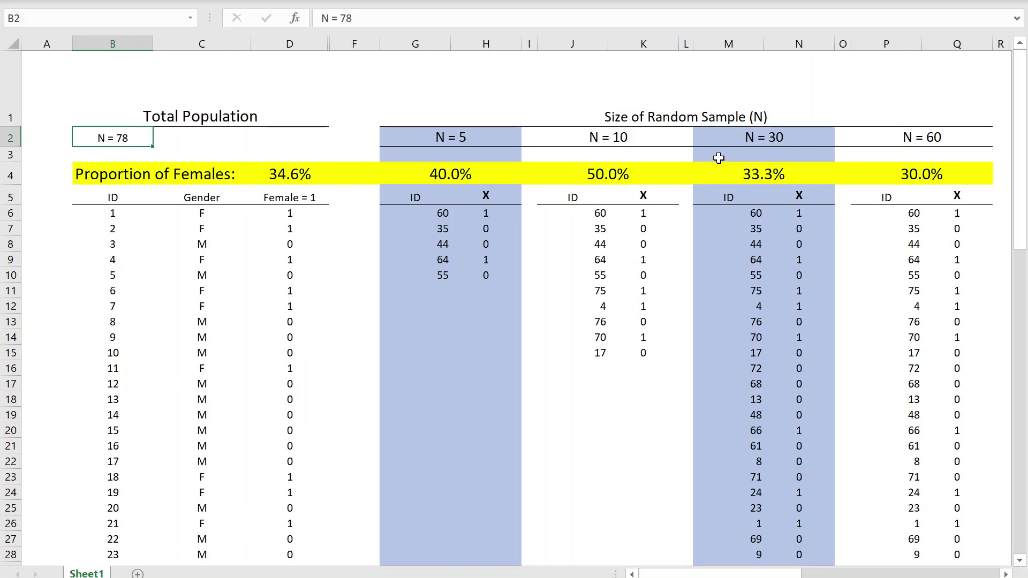
{"action": "left_click_drag", "start_coordinate": [740, 140], "coordinate": [779, 281]}
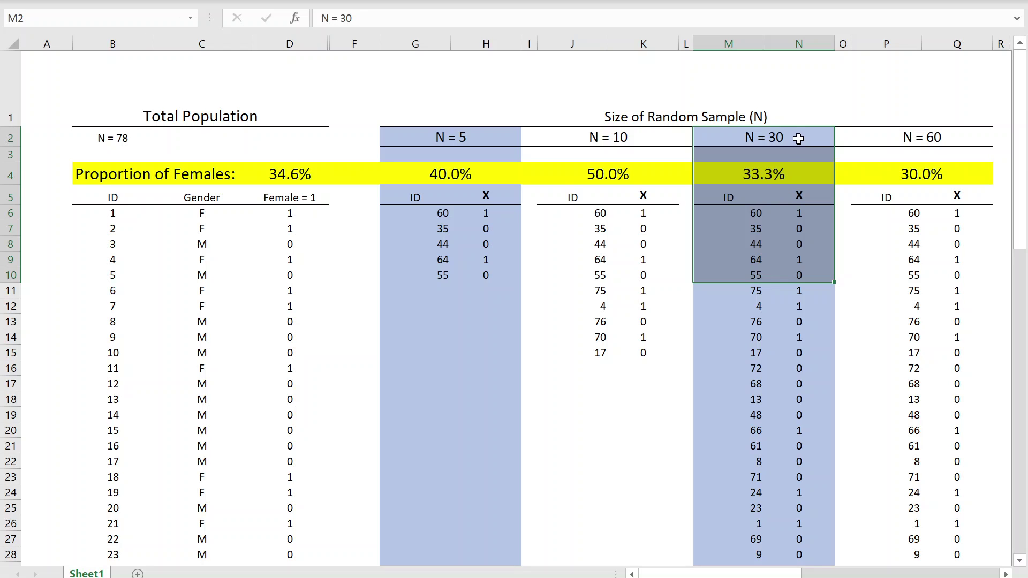
{"action": "left_click_drag", "start_coordinate": [792, 137], "coordinate": [780, 381]}
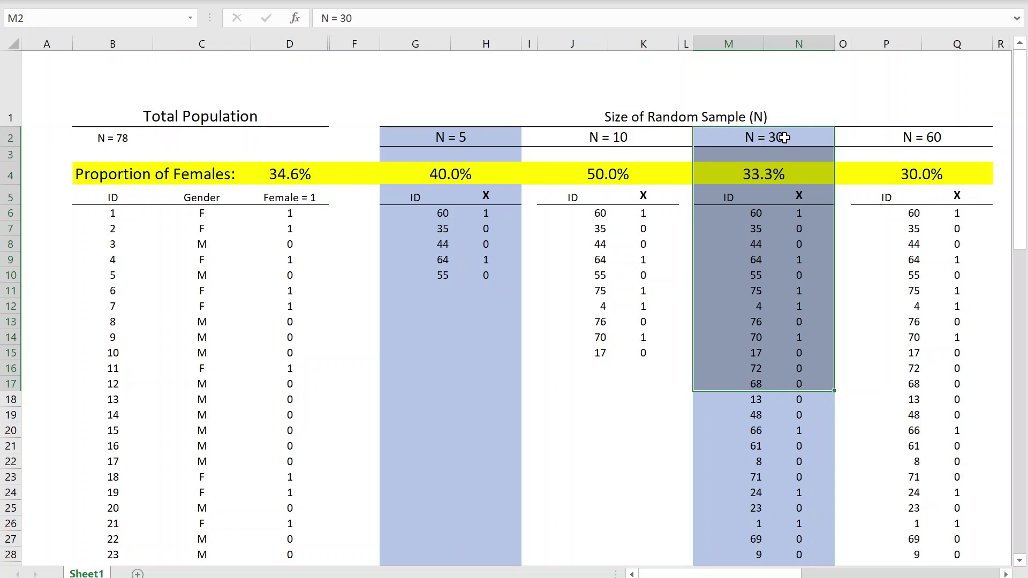
{"action": "left_click_drag", "start_coordinate": [785, 137], "coordinate": [776, 355]}
{"action": "left_click_drag", "start_coordinate": [91, 122], "coordinate": [248, 417]}
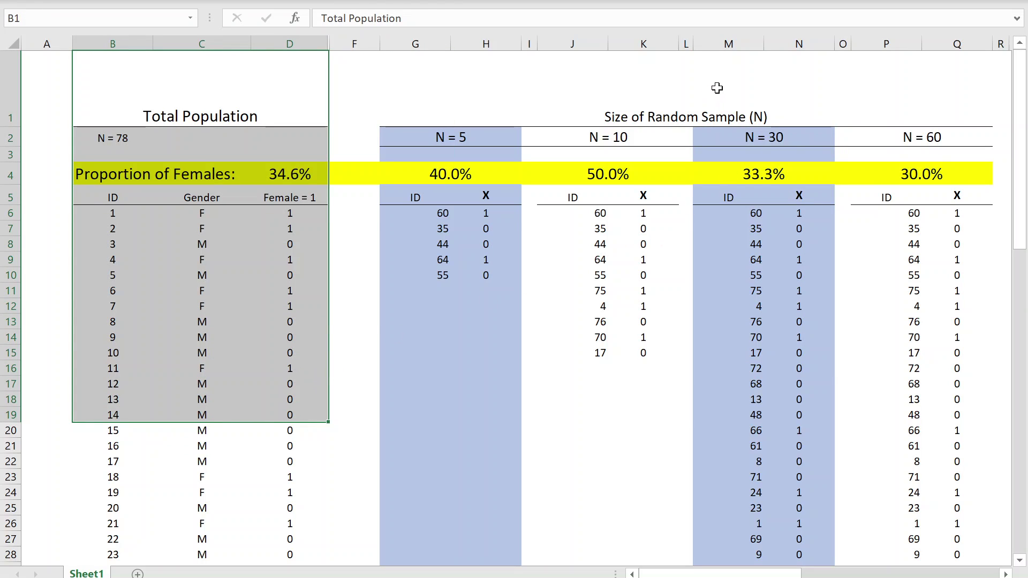
{"action": "left_click_drag", "start_coordinate": [717, 87], "coordinate": [800, 279]}
{"action": "left_click_drag", "start_coordinate": [723, 134], "coordinate": [792, 350]}
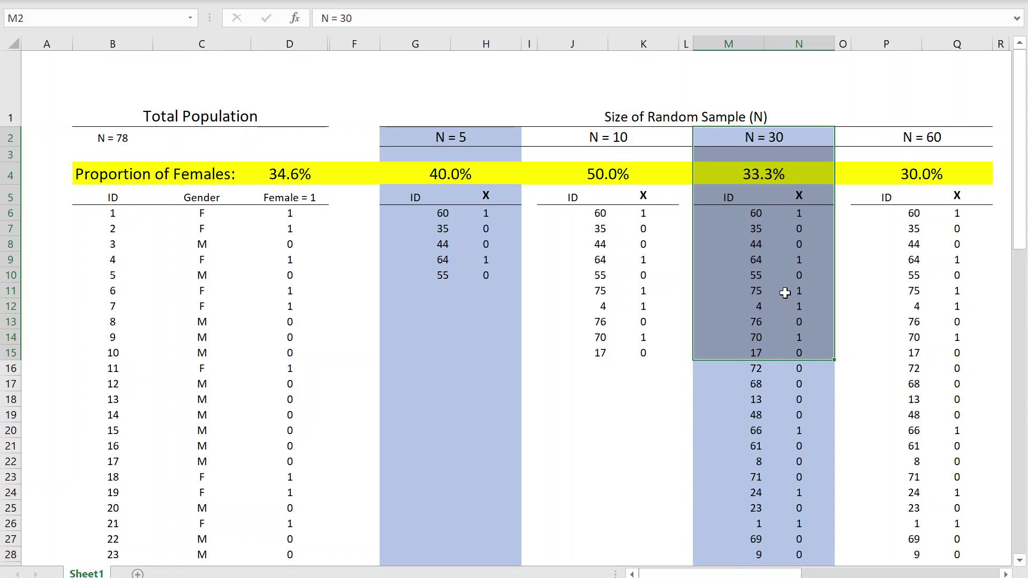
{"action": "left_click", "coordinate": [707, 134]}
{"action": "left_click_drag", "start_coordinate": [706, 134], "coordinate": [748, 315]}
{"action": "left_click_drag", "start_coordinate": [97, 177], "coordinate": [294, 413]}
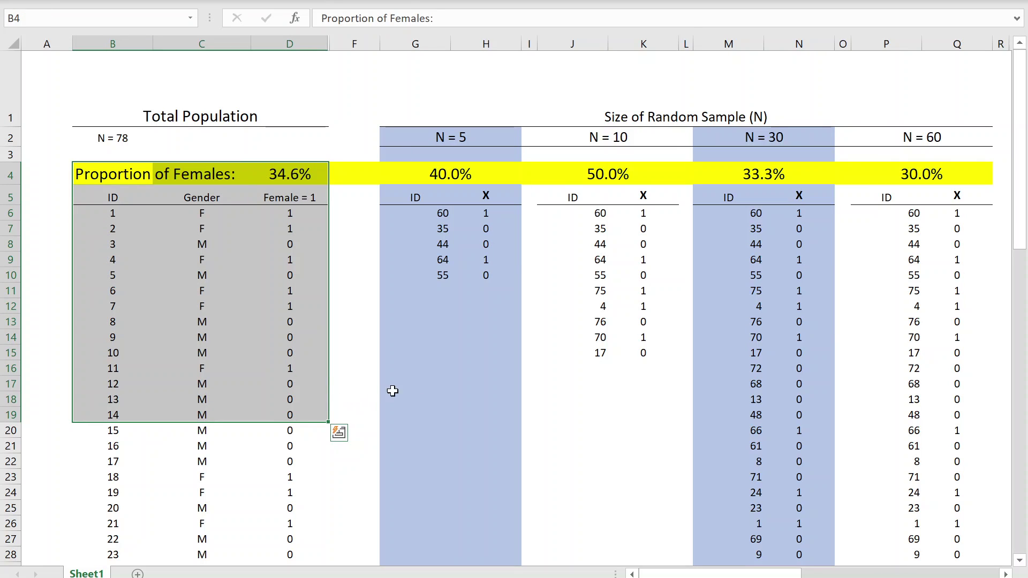
{"action": "left_click", "coordinate": [776, 305]}
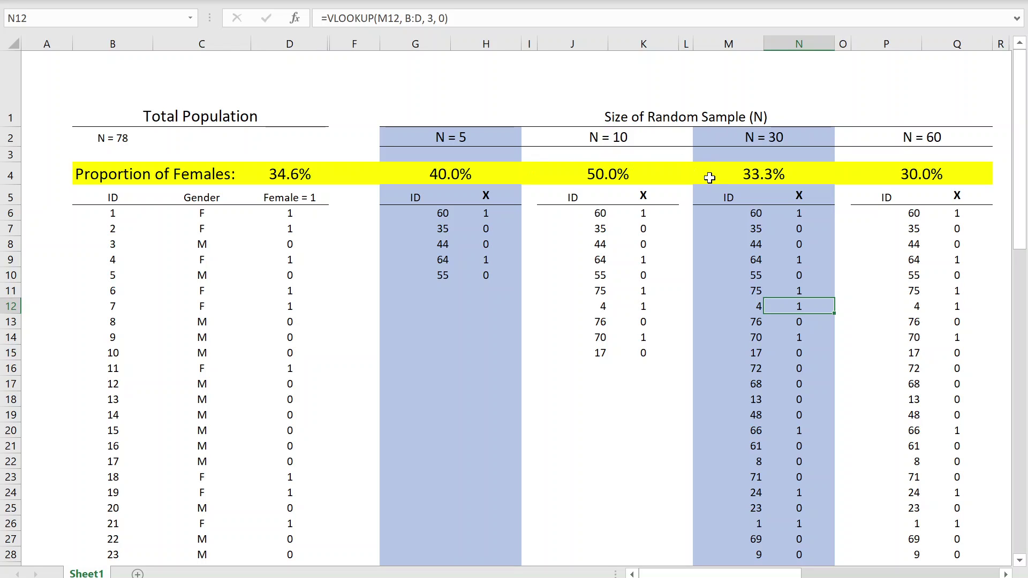
{"action": "left_click", "coordinate": [718, 140]}
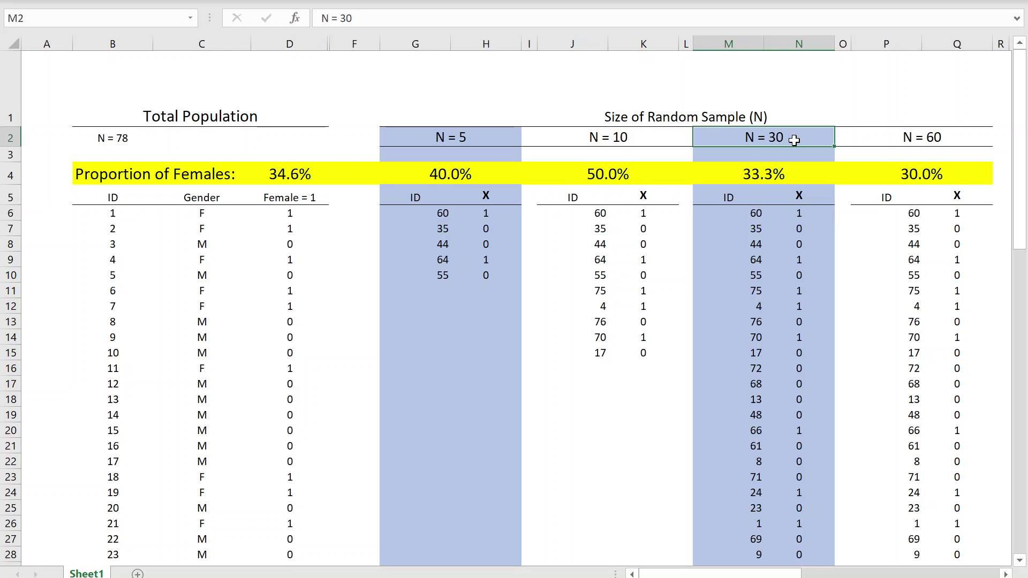
{"action": "left_click_drag", "start_coordinate": [801, 140], "coordinate": [801, 175]}
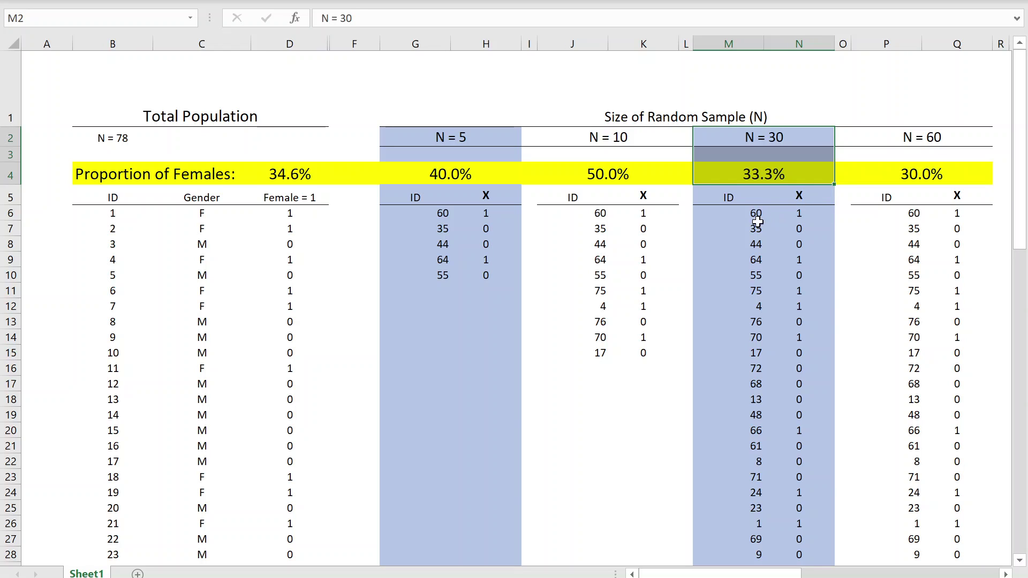
Step: Switch to the OneNote econometrics notes and examine the diagram of a population randomized into Treatment and Control groups
{"action": "key", "text": "alt+Tab"}
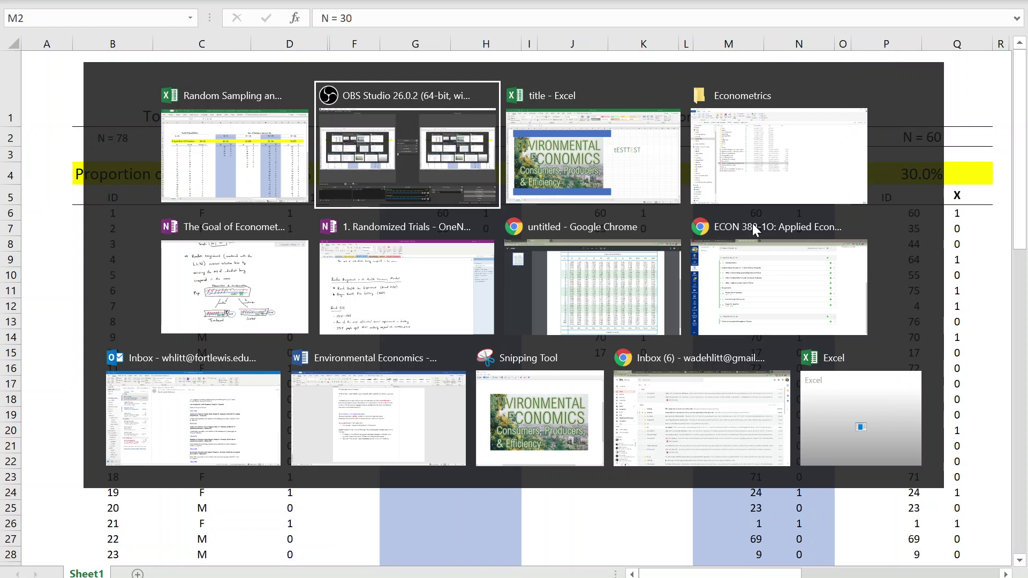
{"action": "left_click", "coordinate": [274, 286]}
{"action": "scroll", "coordinate": [514, 289], "scroll_direction": "down", "scroll_amount": 3}
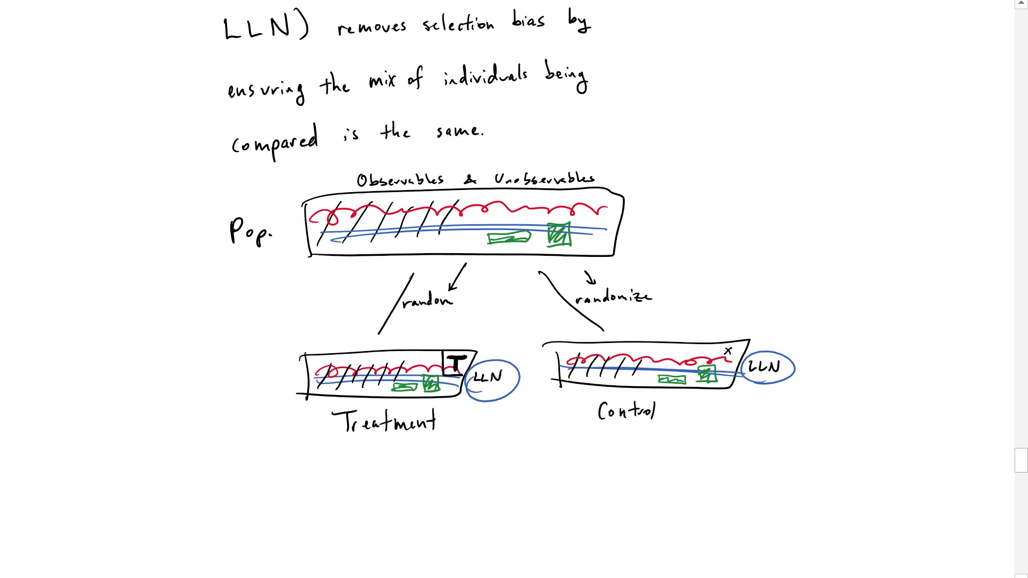
{"action": "mouse_move", "coordinate": [157, 167]}
{"action": "left_mouse_down"}
{"action": "mouse_move", "coordinate": [684, 420]}
{"action": "mouse_move", "coordinate": [835, 471]}
{"action": "left_mouse_up"}
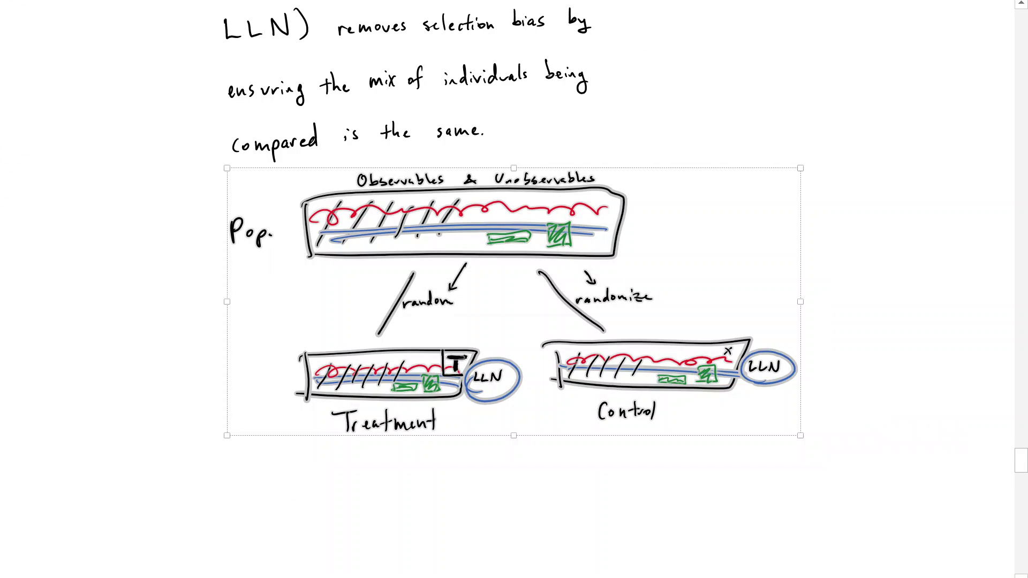
{"action": "left_click", "coordinate": [870, 308]}
{"action": "scroll", "coordinate": [870, 308], "scroll_direction": "up", "scroll_amount": 2}
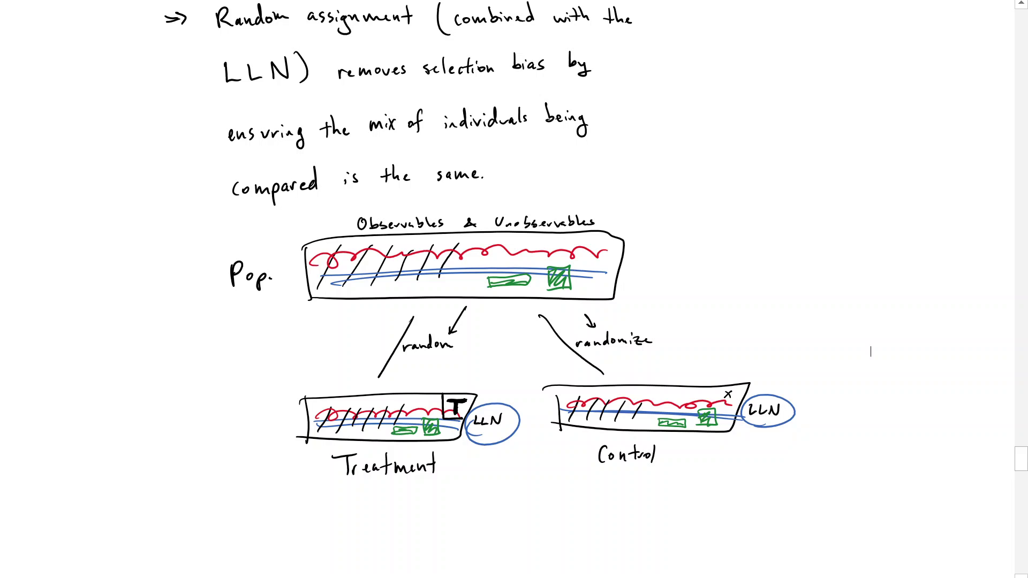
Step: Compare the Treatment and Control groups and the LLN mark in the diagram, and return to the random sampling workbook in Excel
{"action": "mouse_move", "coordinate": [245, 372]}
{"action": "left_mouse_down"}
{"action": "mouse_move", "coordinate": [313, 493]}
{"action": "mouse_move", "coordinate": [530, 507]}
{"action": "left_mouse_up"}
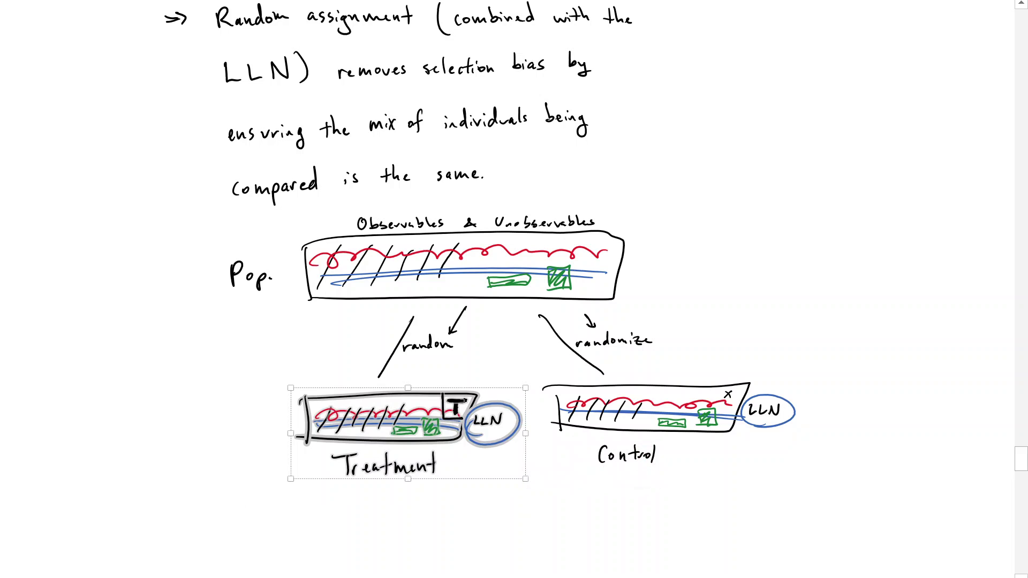
{"action": "left_click_drag", "start_coordinate": [528, 375], "coordinate": [826, 507]}
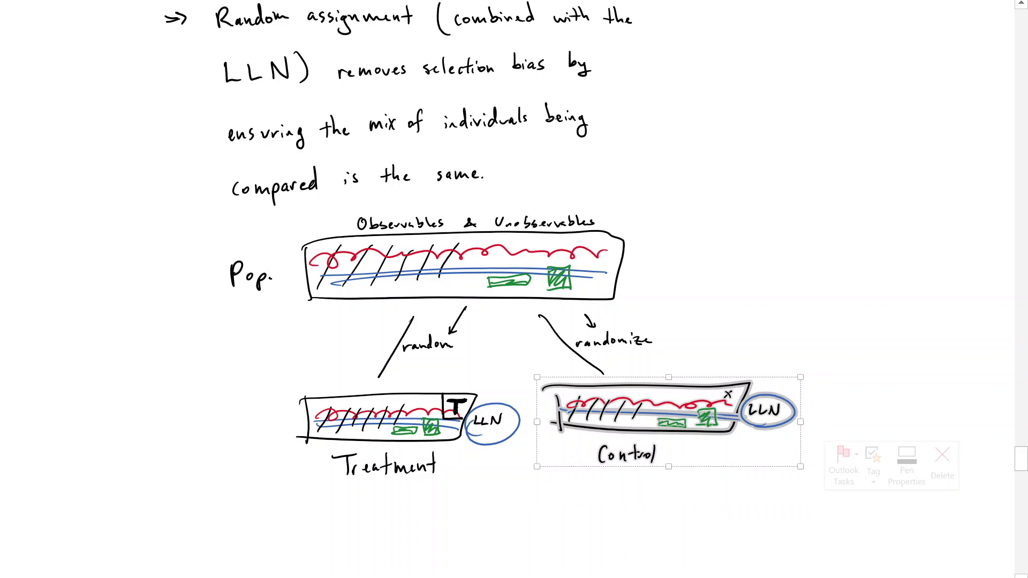
{"action": "key", "text": "Escape"}
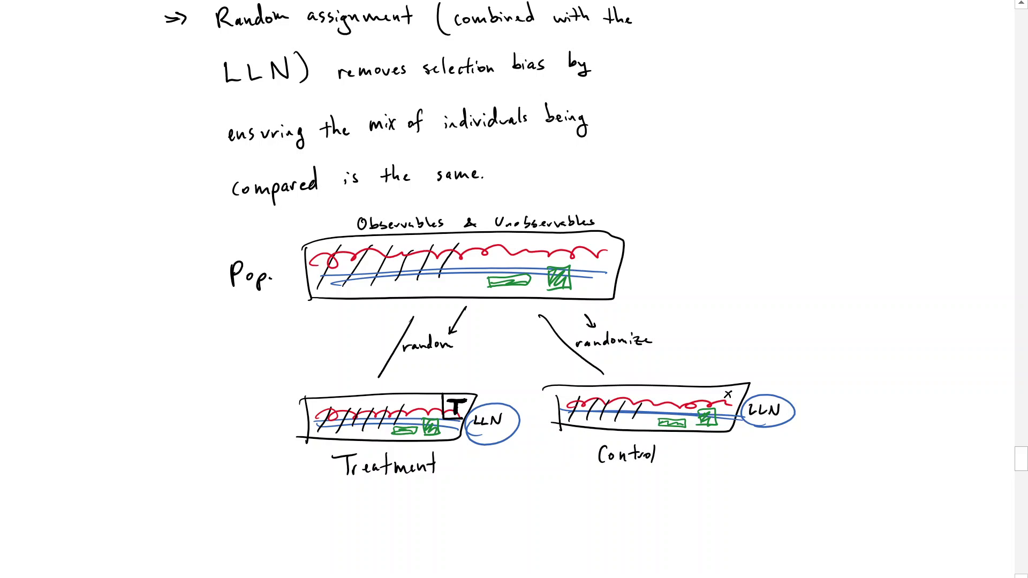
{"action": "left_click", "coordinate": [481, 429]}
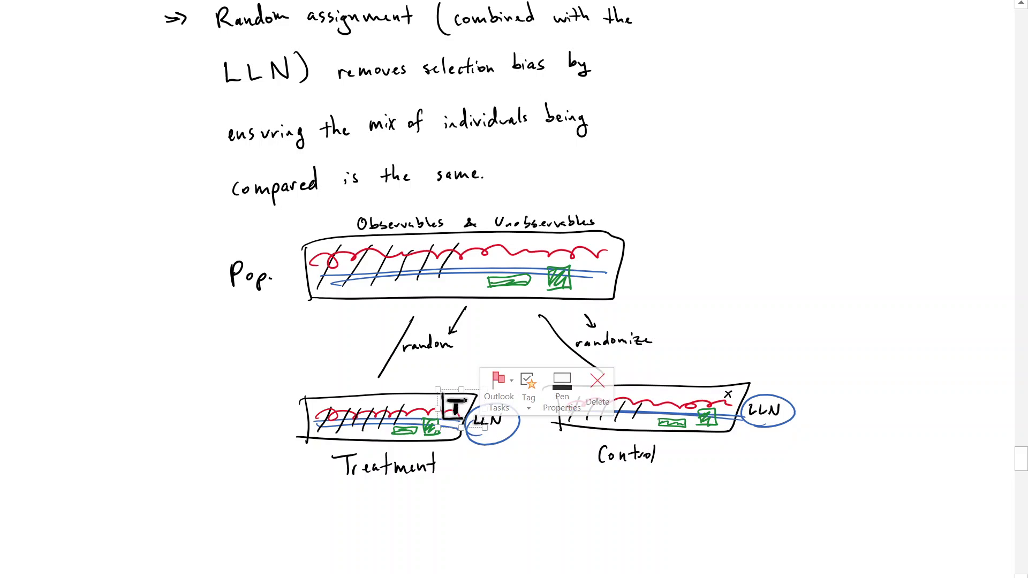
{"action": "key", "text": "Escape"}
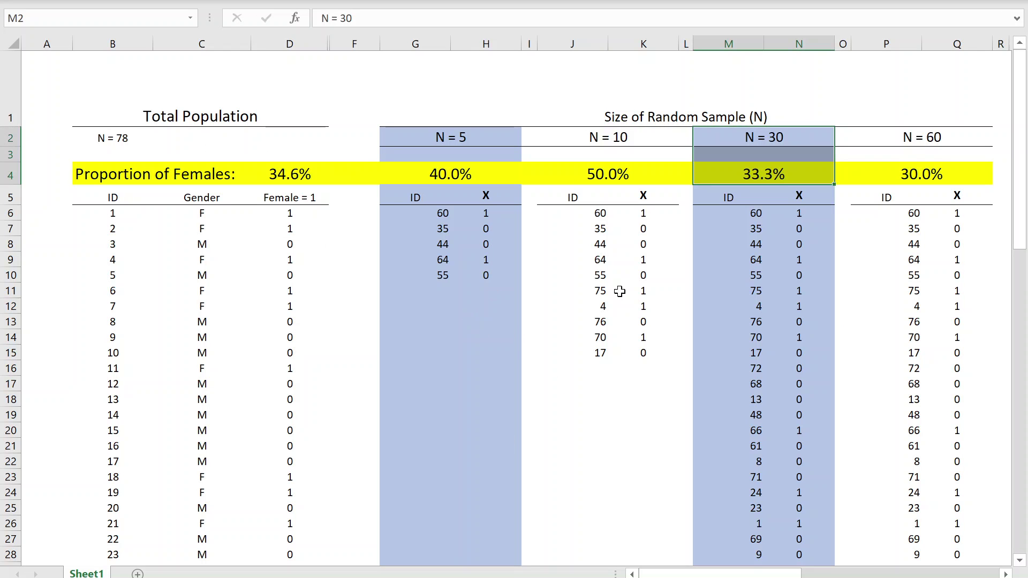
Step: Compare the N = 30 and N = 60 random samples by highlighting their headings and proportions of females
{"action": "left_click", "coordinate": [600, 303]}
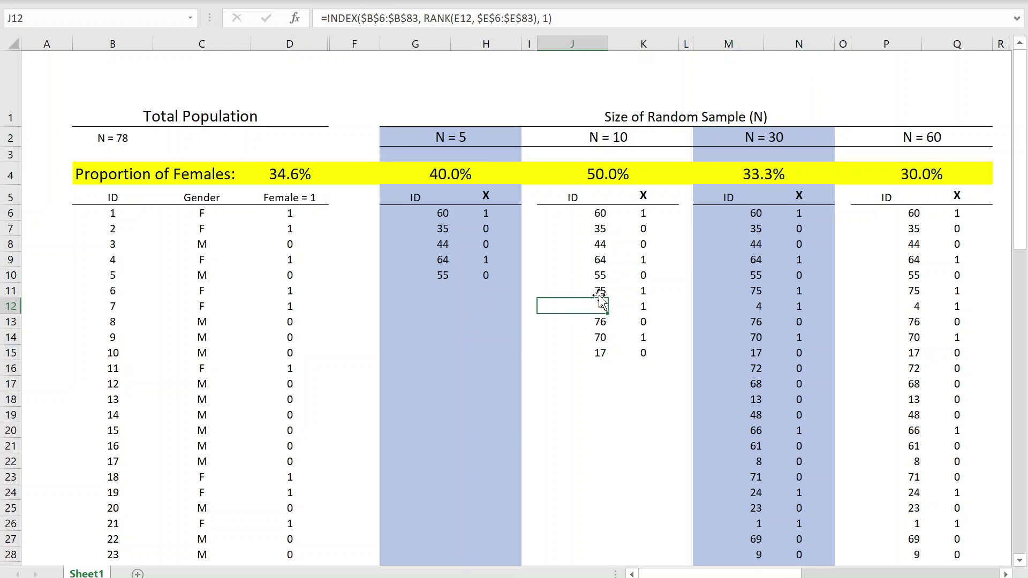
{"action": "left_click_drag", "start_coordinate": [730, 81], "coordinate": [874, 271]}
{"action": "left_click", "coordinate": [866, 145]}
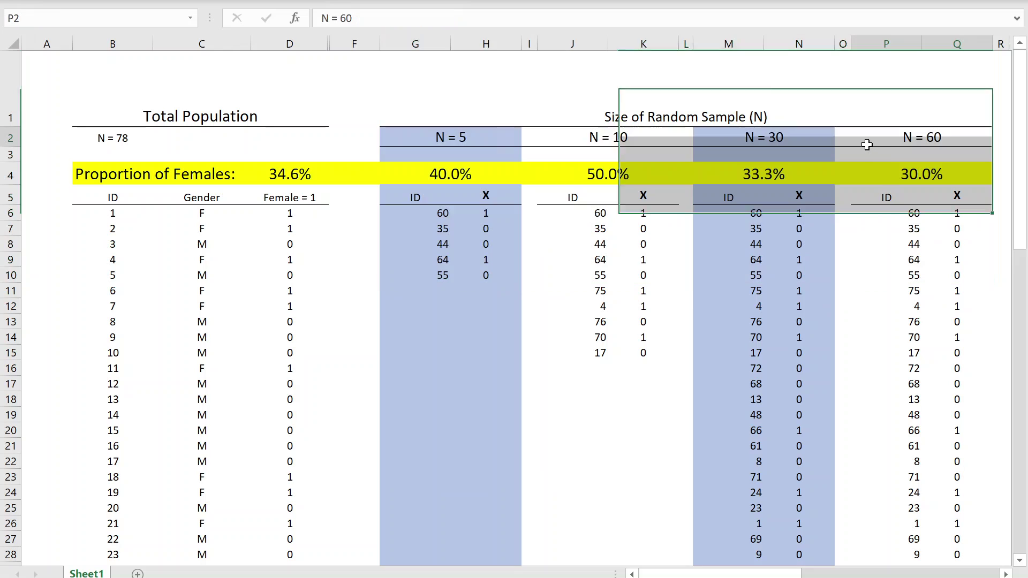
{"action": "left_click_drag", "start_coordinate": [739, 140], "coordinate": [787, 205]}
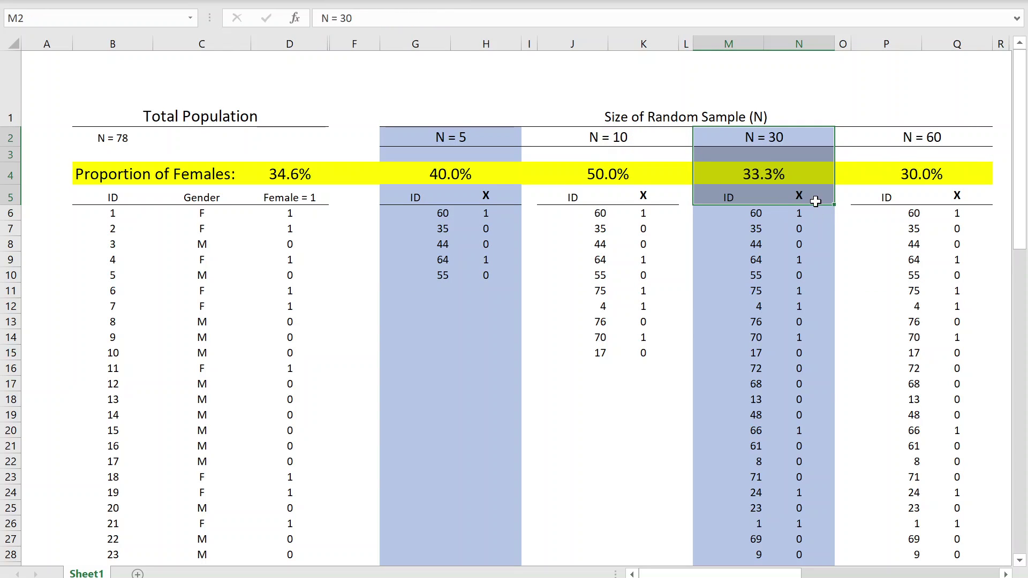
{"action": "left_click_drag", "start_coordinate": [756, 138], "coordinate": [958, 209]}
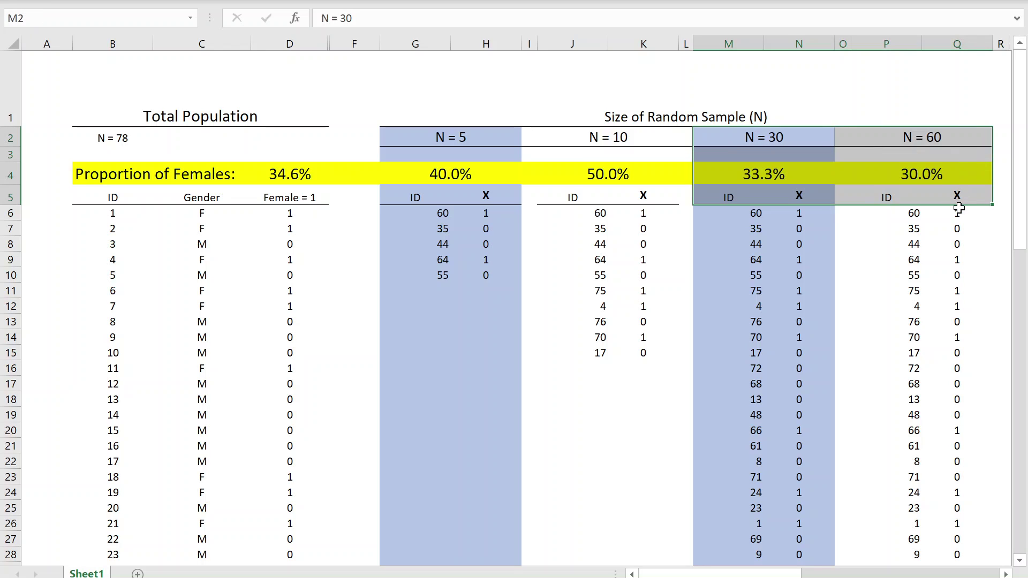